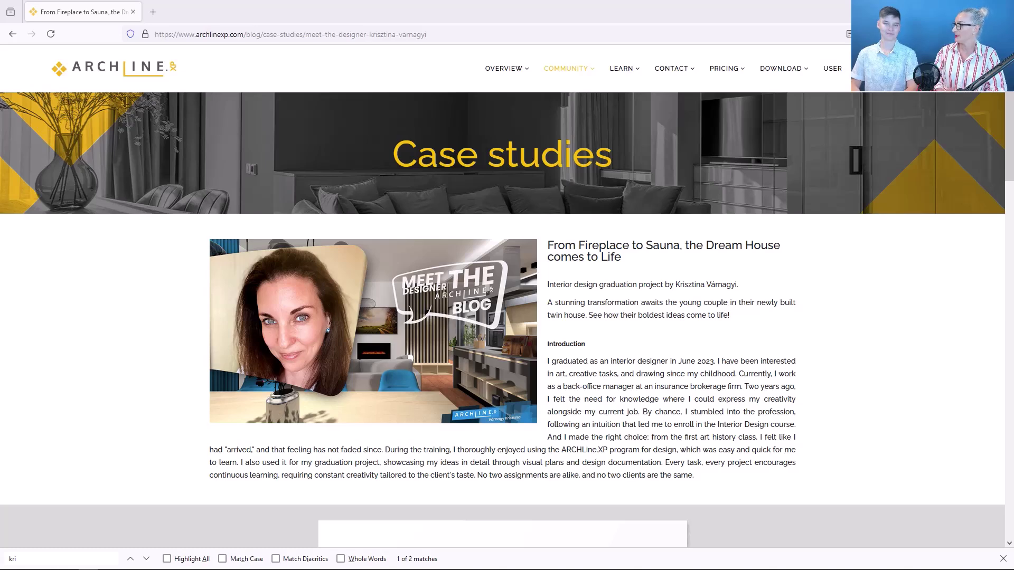
Close the find bar and show the graduation project flipbook full screen
{"action": "key", "text": "Escape"}
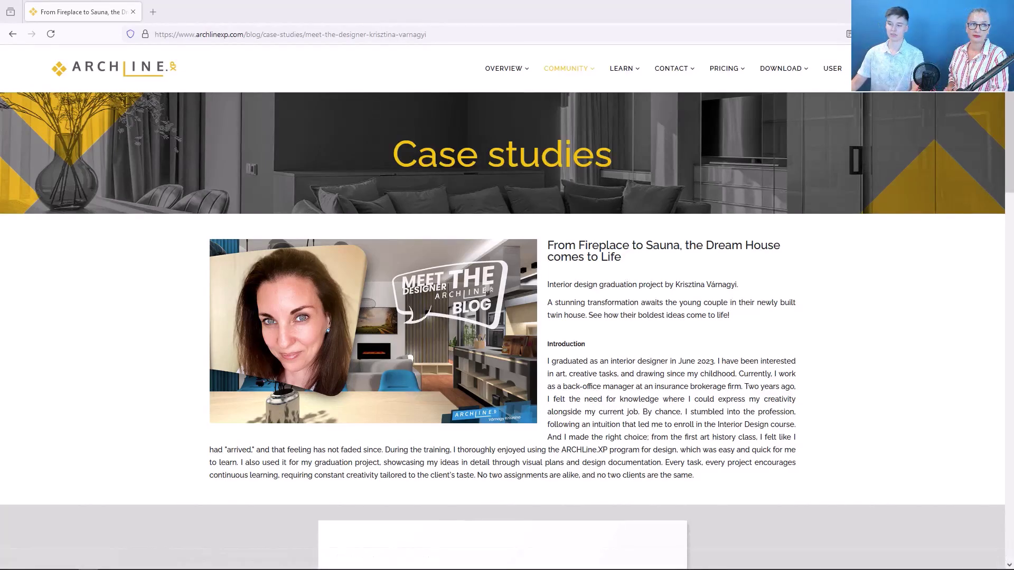
{"action": "scroll", "coordinate": [175, 314], "scroll_direction": "down", "scroll_amount": 7}
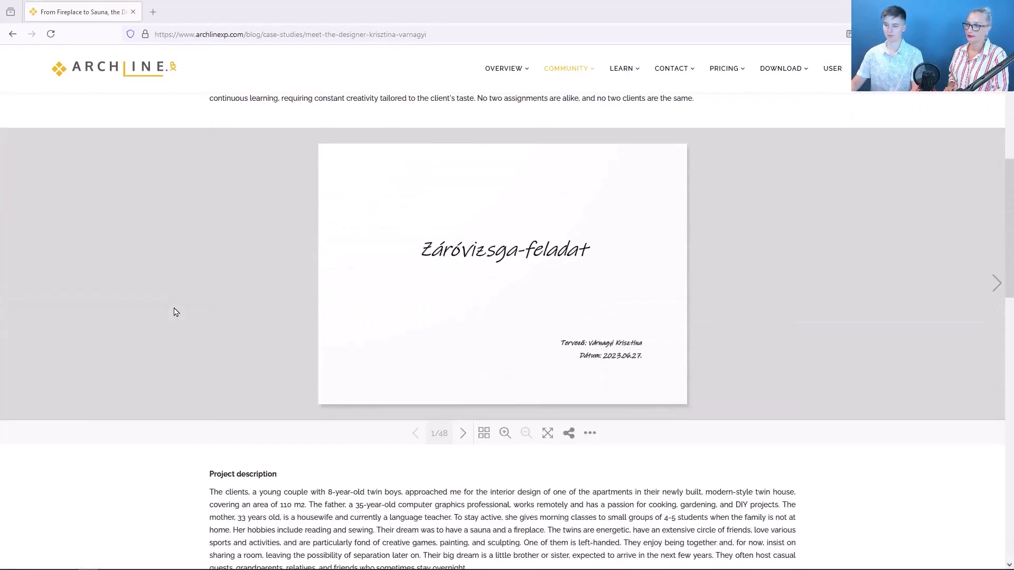
{"action": "left_click", "coordinate": [548, 433]}
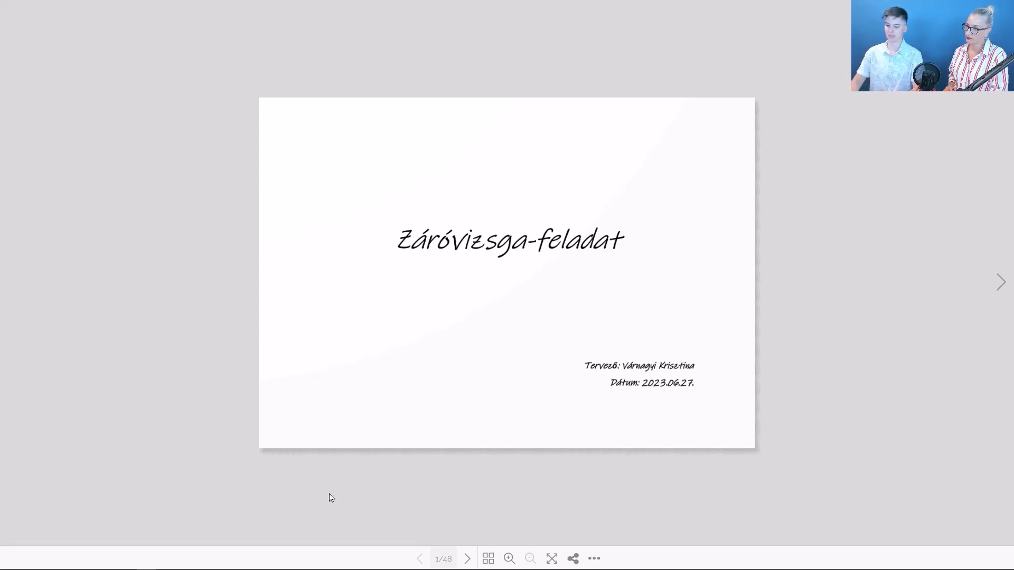
Page past the contents, Moodboard and construction plans to the furnished floor plans at 11/48
{"action": "key", "text": "Right"}
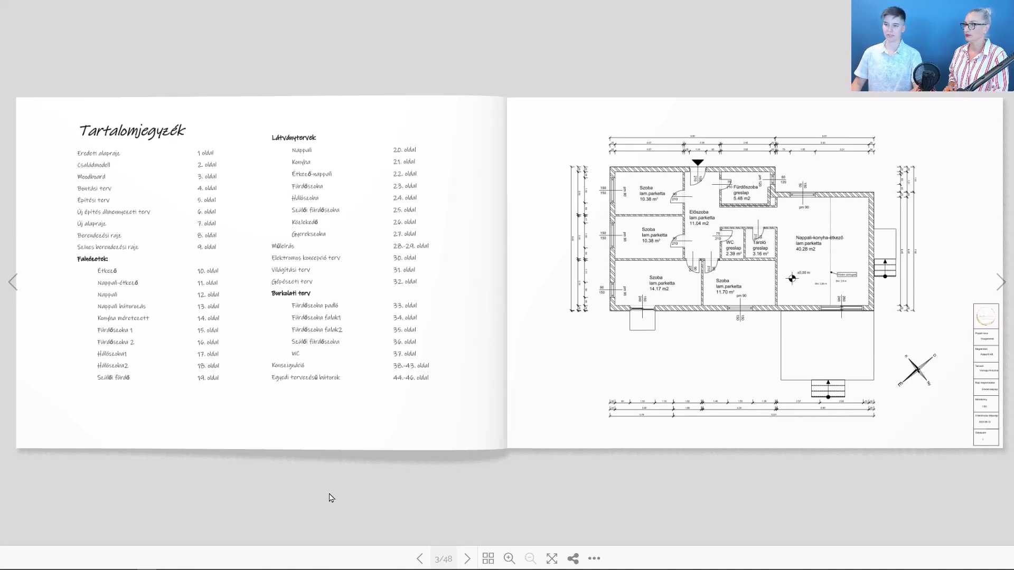
{"action": "key", "text": "Right"}
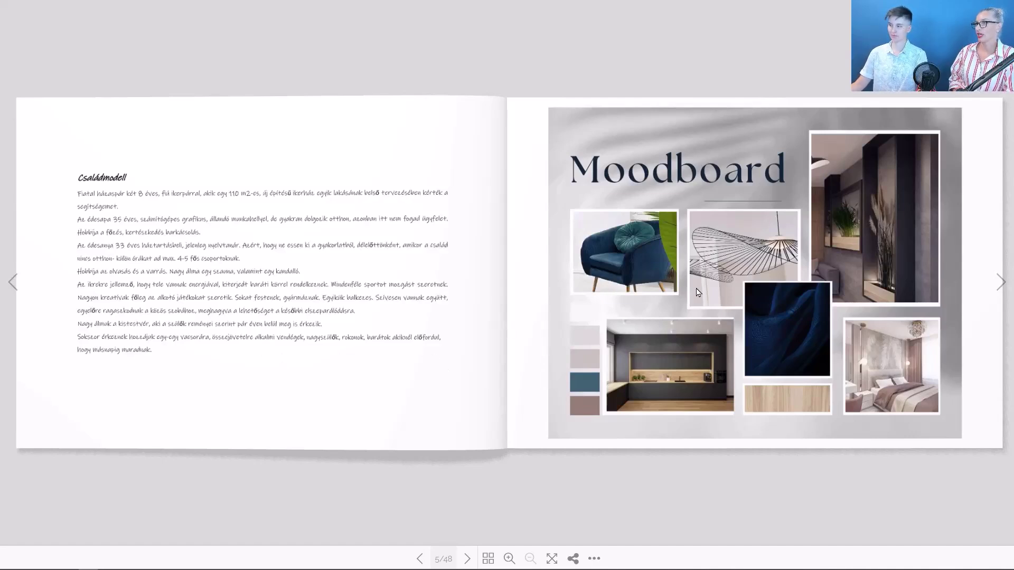
{"action": "left_click", "coordinate": [774, 284]}
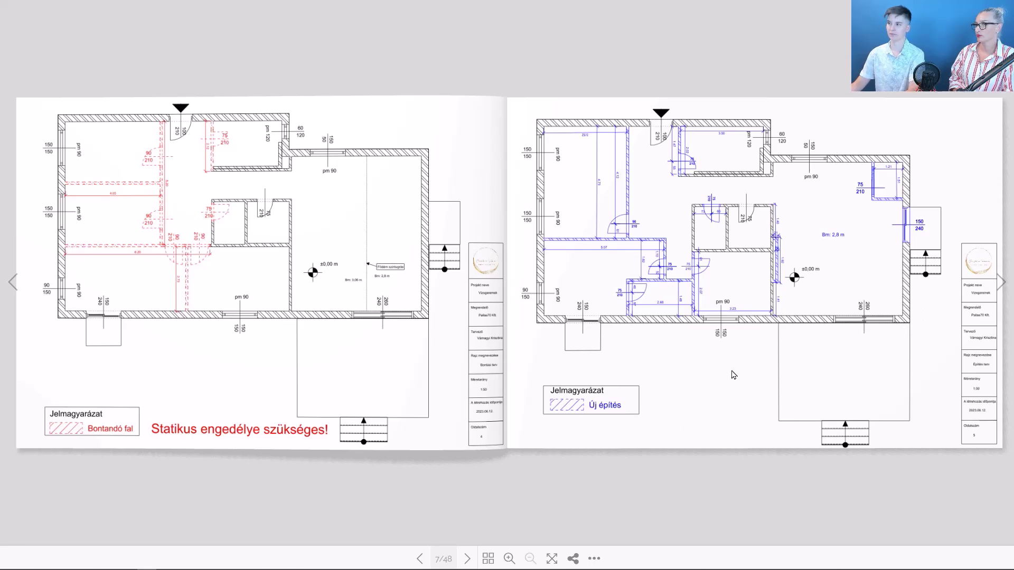
{"action": "left_click", "coordinate": [787, 340]}
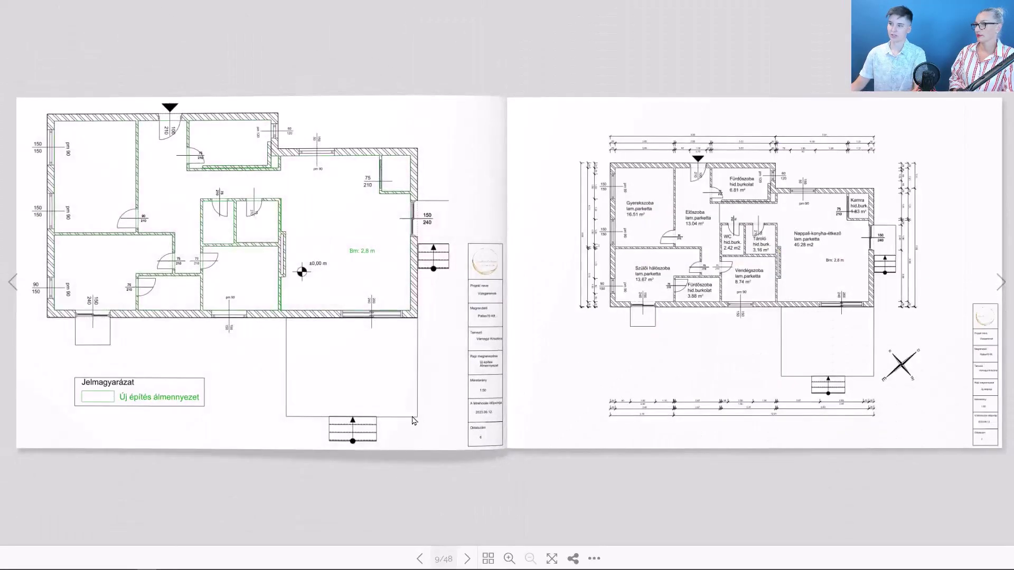
{"action": "left_click", "coordinate": [822, 344]}
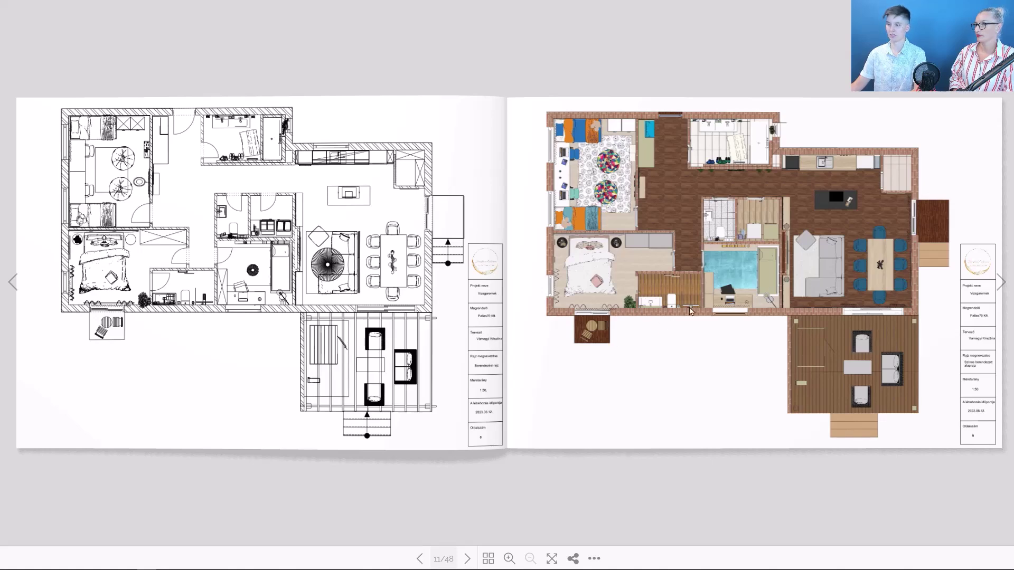
Advance through the dining, living, kitchen and bathroom elevations and room renders to page 31/48
{"action": "left_click", "coordinate": [710, 296]}
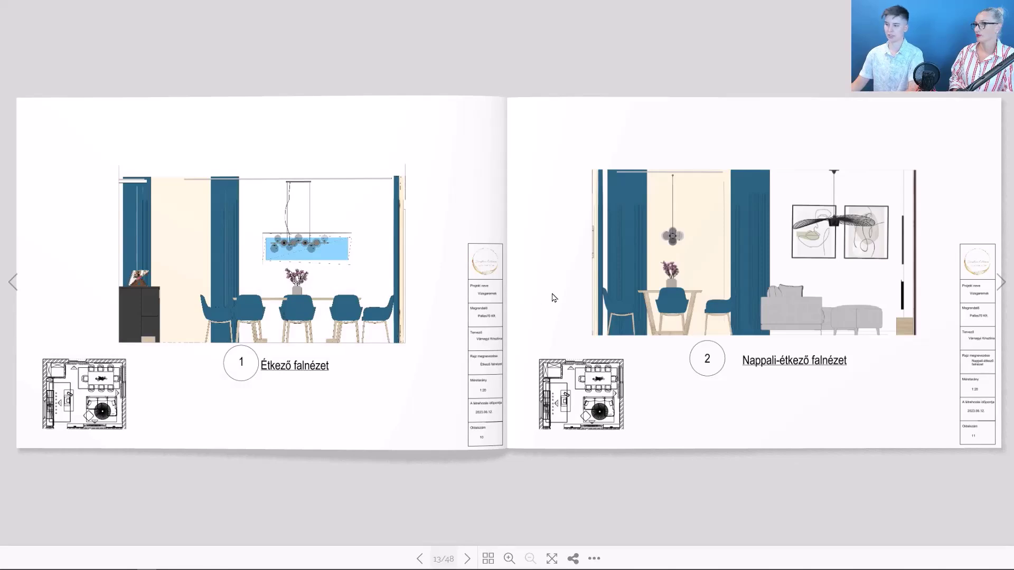
{"action": "left_click", "coordinate": [1004, 284]}
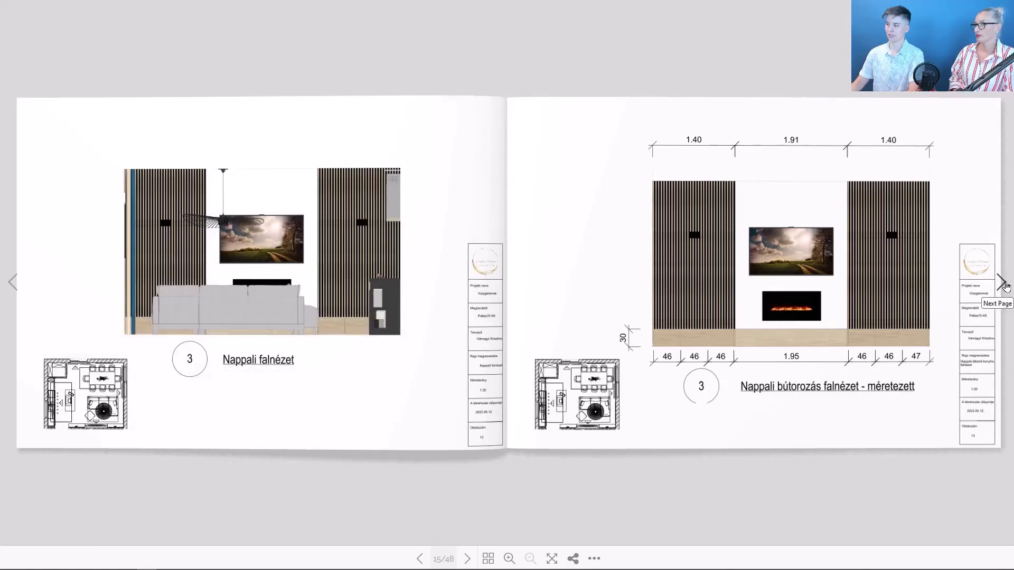
{"action": "left_click", "coordinate": [1001, 288]}
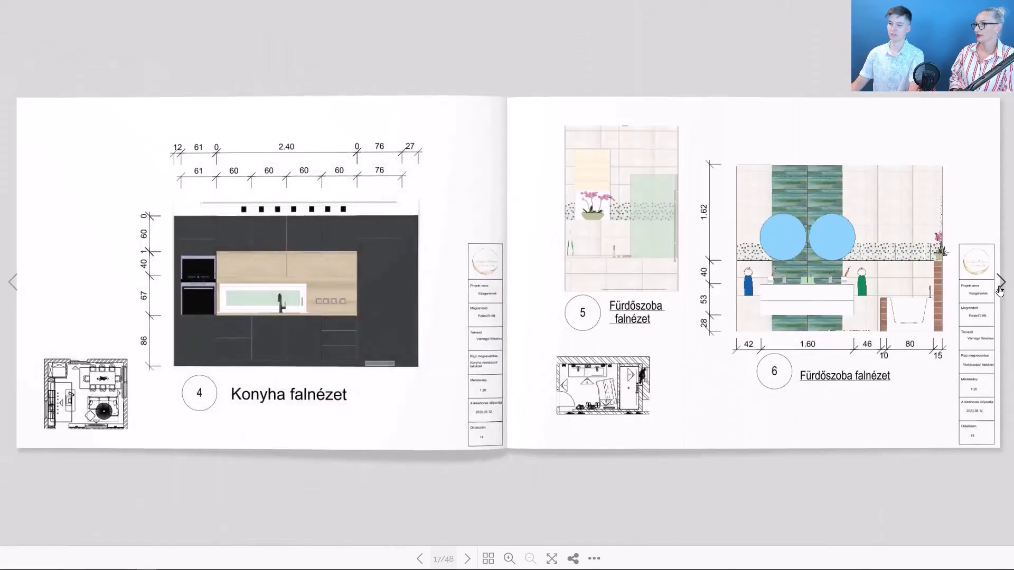
{"action": "left_click", "coordinate": [1000, 288]}
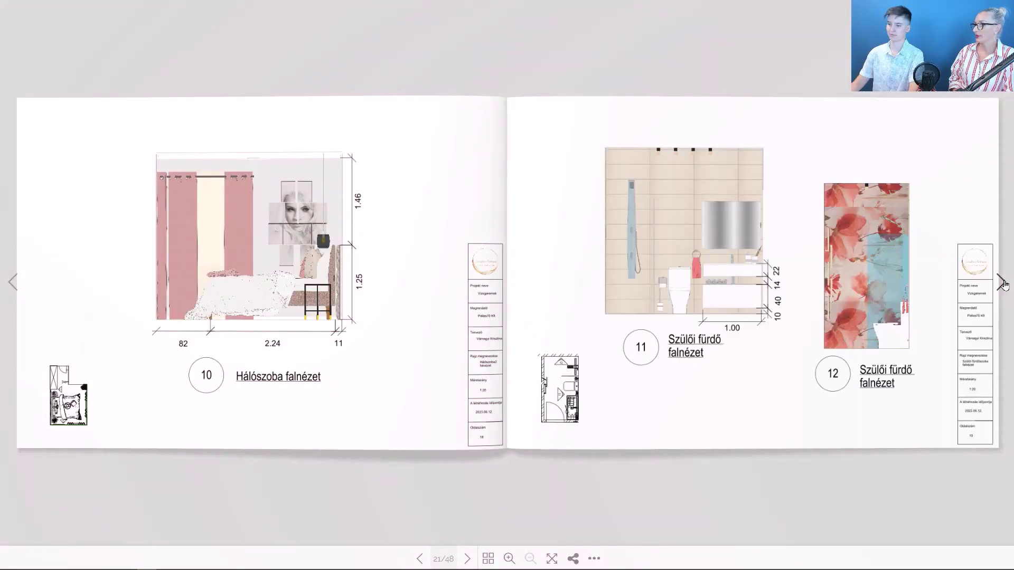
{"action": "left_click", "coordinate": [1001, 285]}
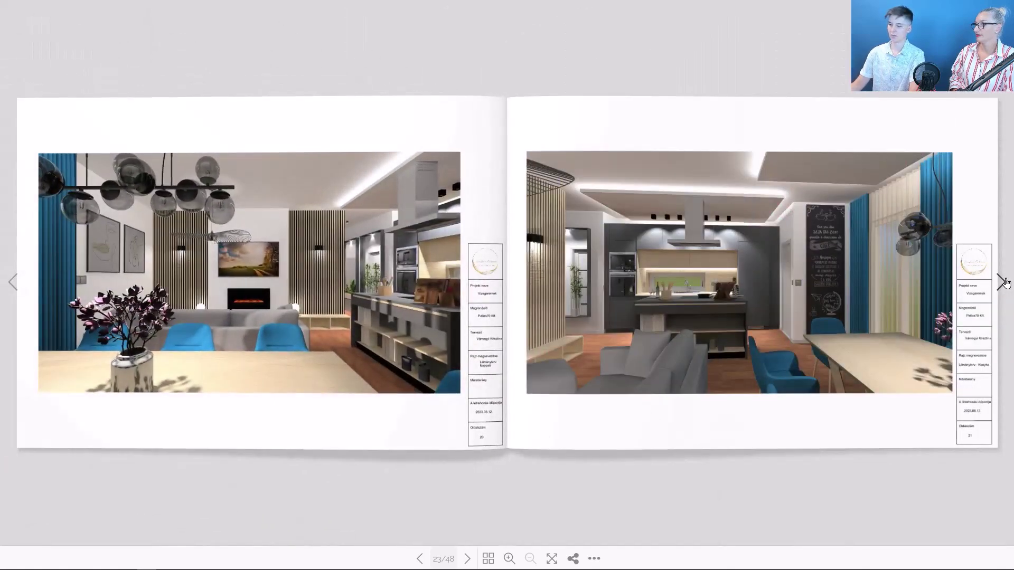
{"action": "left_click", "coordinate": [1003, 282]}
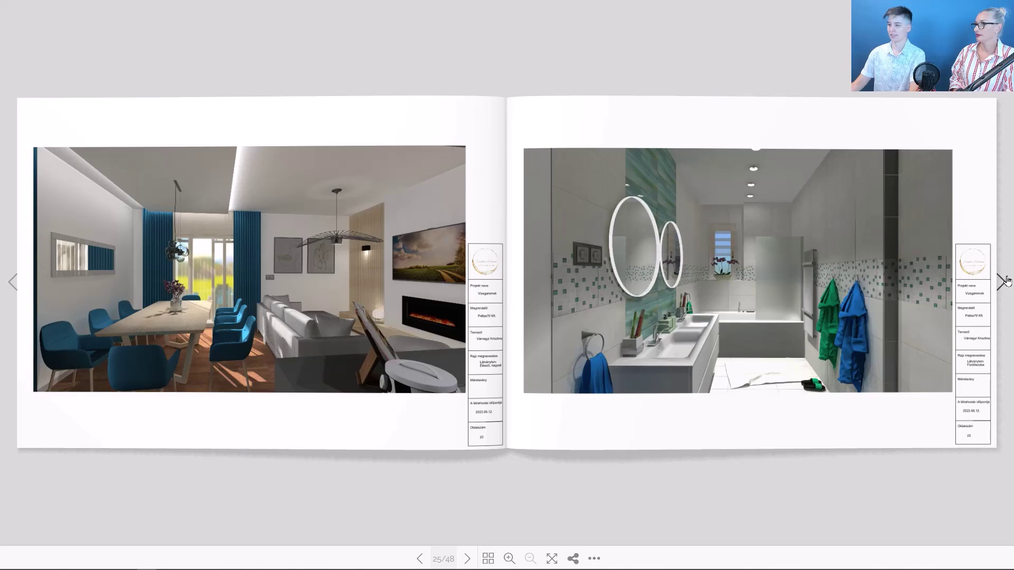
{"action": "left_click", "coordinate": [1003, 282]}
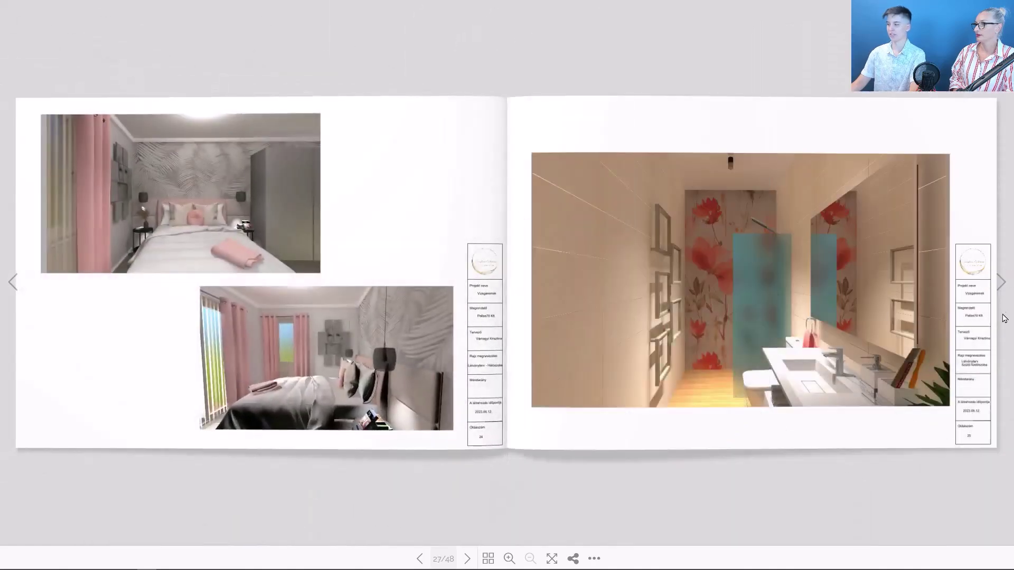
{"action": "left_click", "coordinate": [1001, 284]}
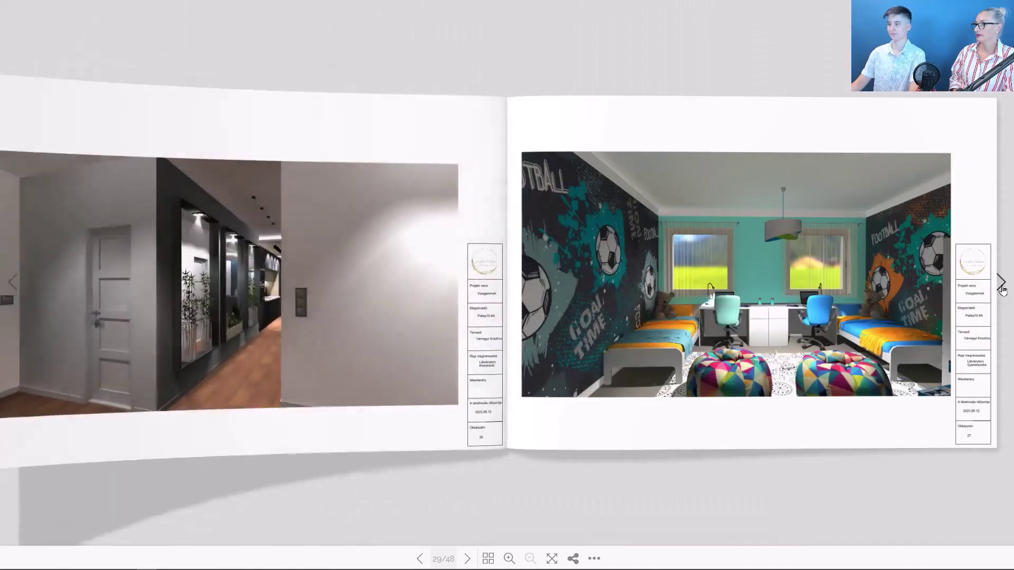
{"action": "left_click", "coordinate": [1002, 287]}
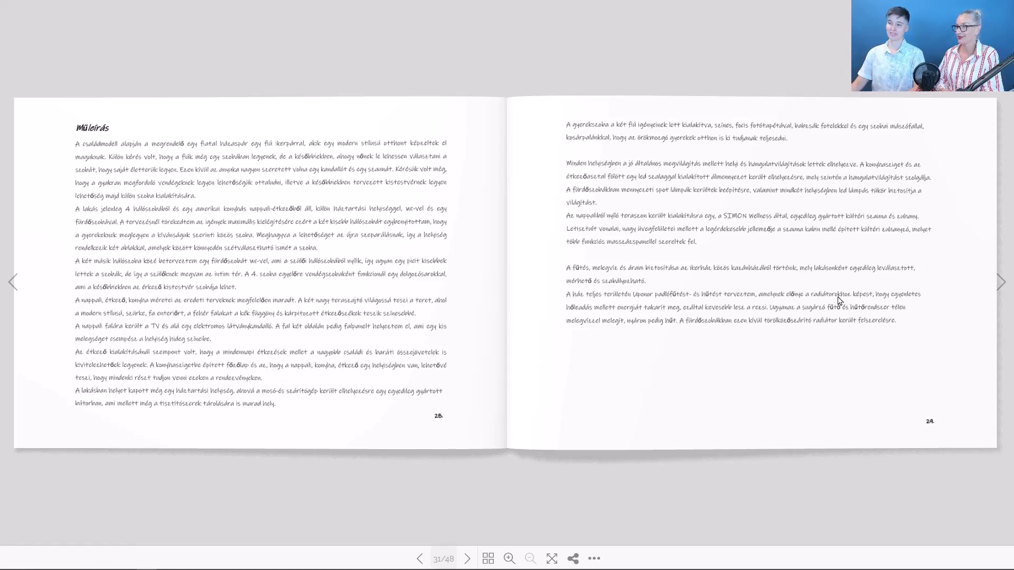
Page through the electrical, plumbing, tiling and furniture sheets to page 48/48, then exit full screen
{"action": "left_click", "coordinate": [674, 312]}
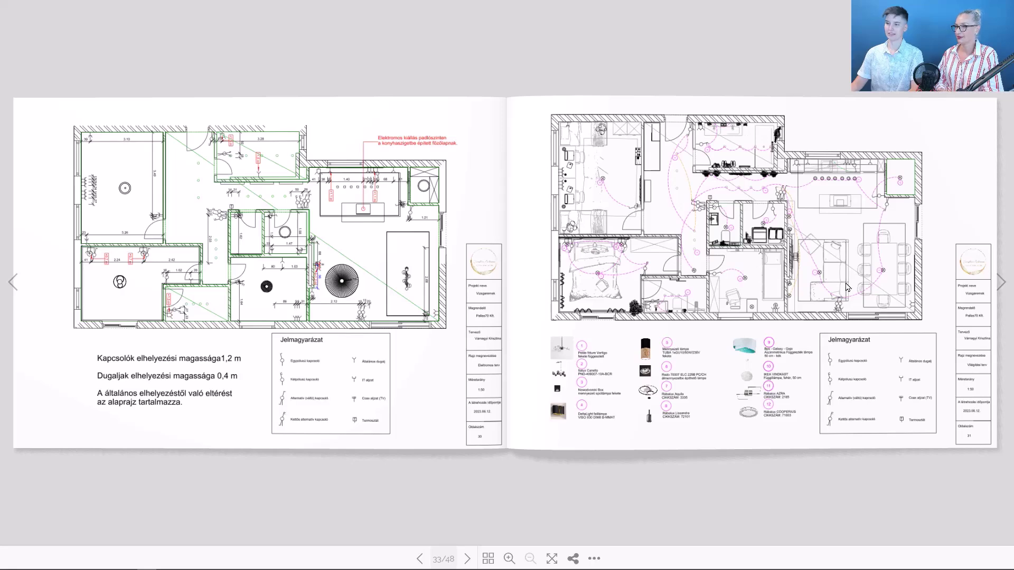
{"action": "left_click", "coordinate": [663, 302]}
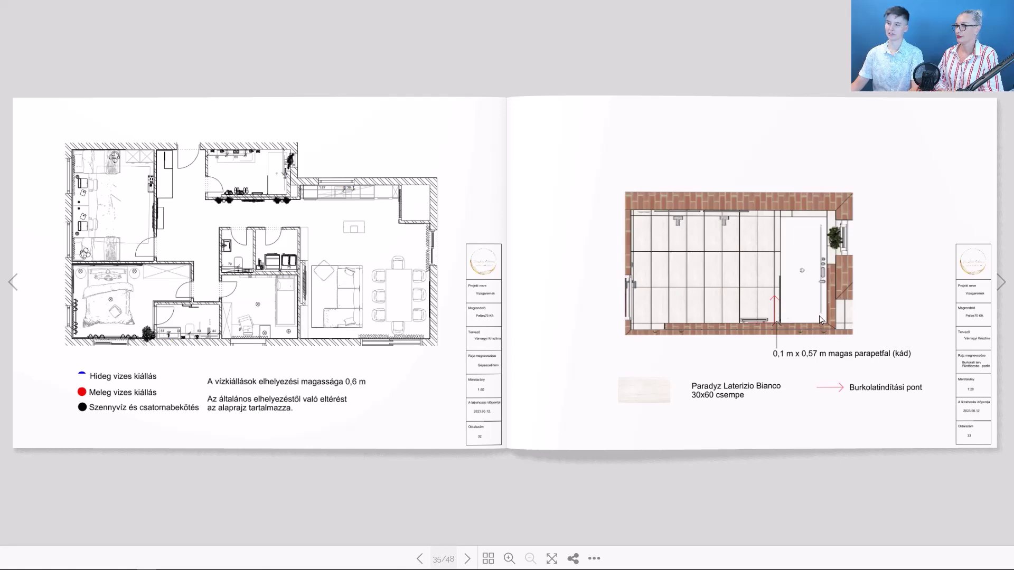
{"action": "left_click", "coordinate": [578, 316]}
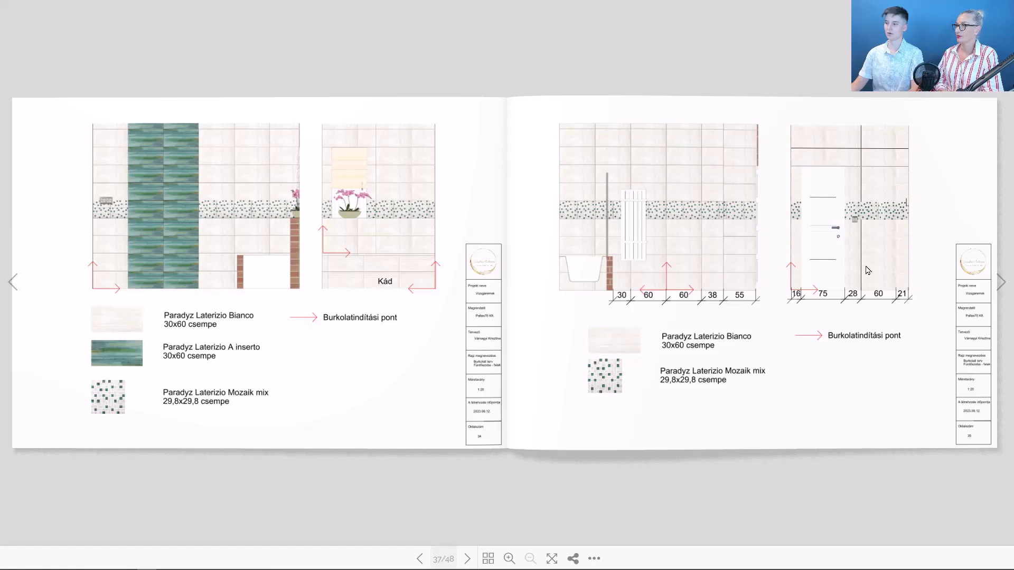
{"action": "left_click", "coordinate": [1001, 282]}
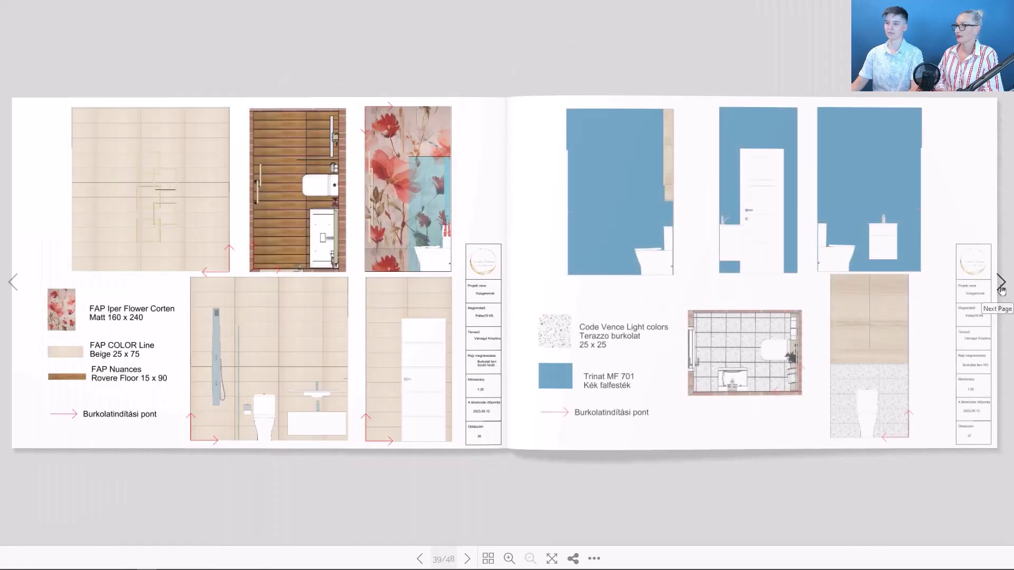
{"action": "left_click", "coordinate": [1002, 289]}
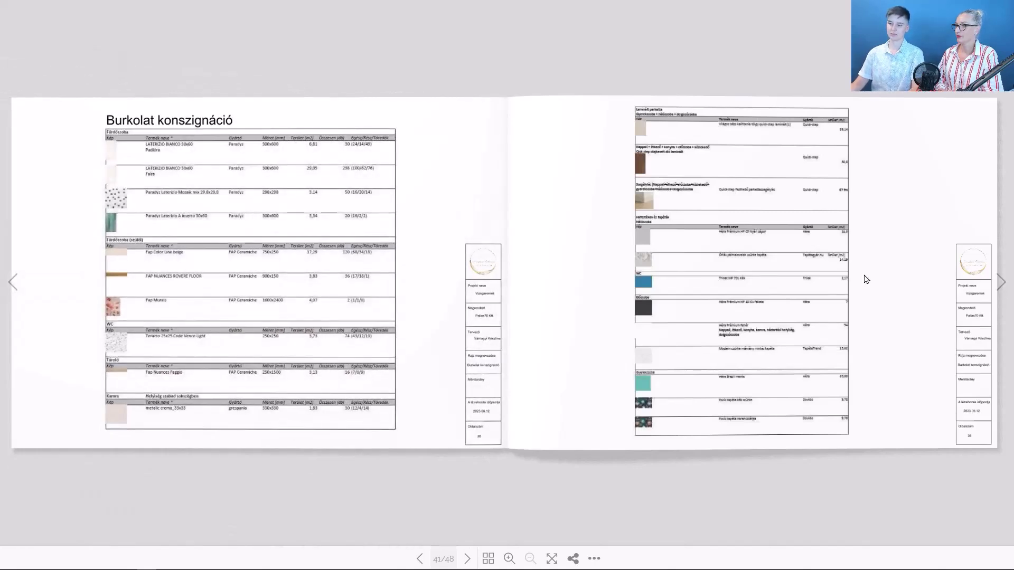
{"action": "left_click", "coordinate": [1001, 287]}
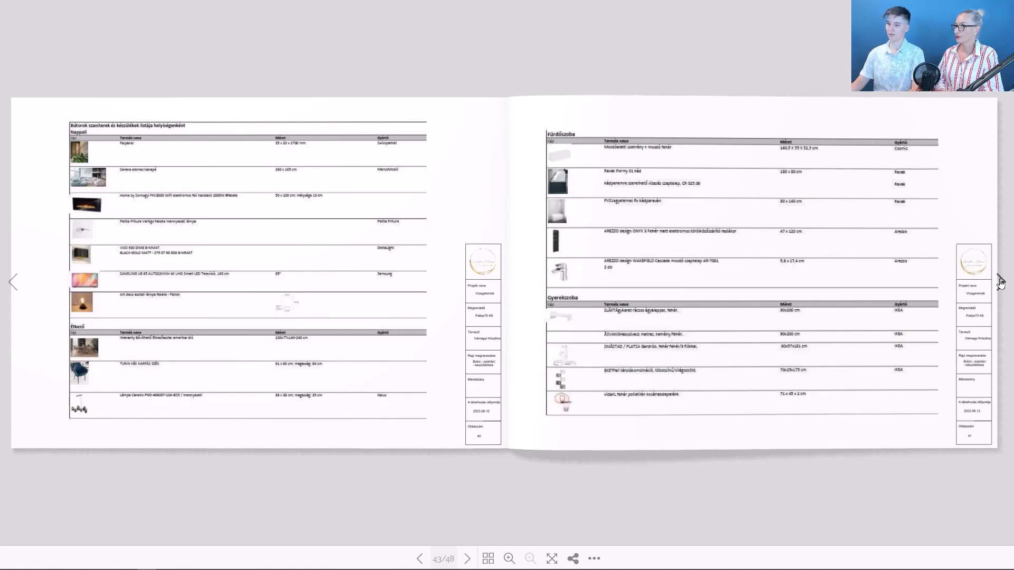
{"action": "left_click", "coordinate": [999, 284]}
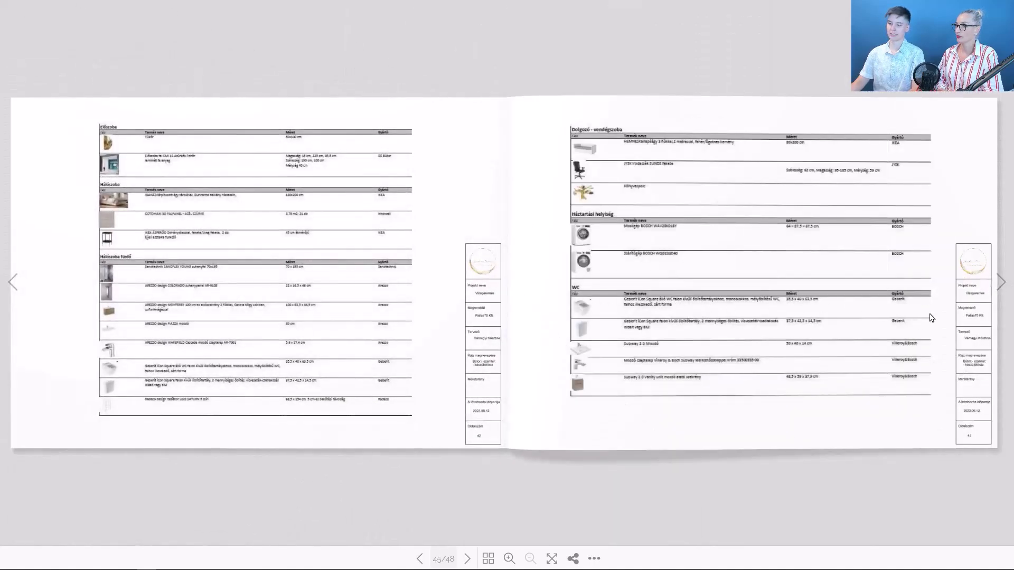
{"action": "left_click", "coordinate": [997, 284]}
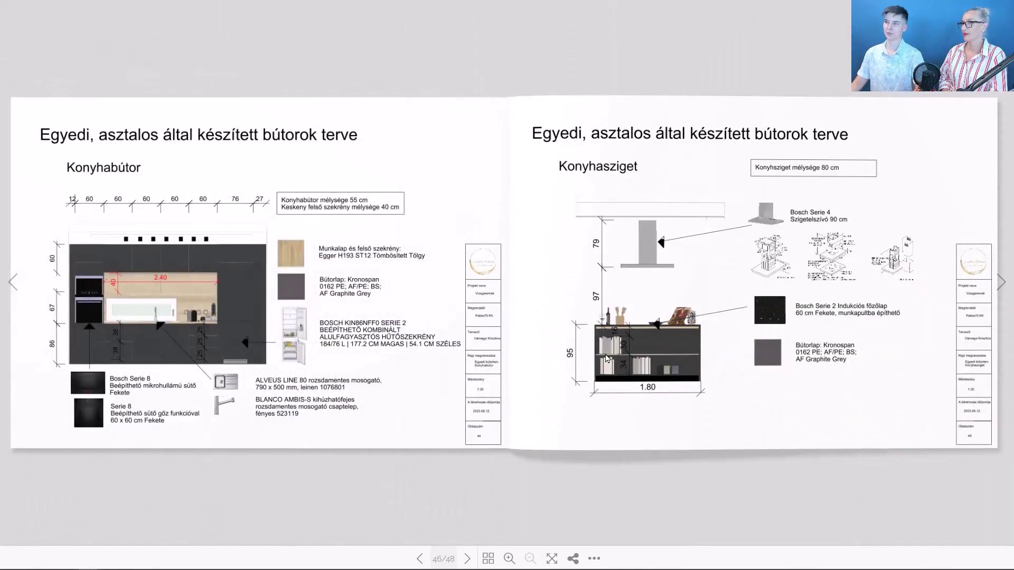
{"action": "left_click", "coordinate": [819, 315]}
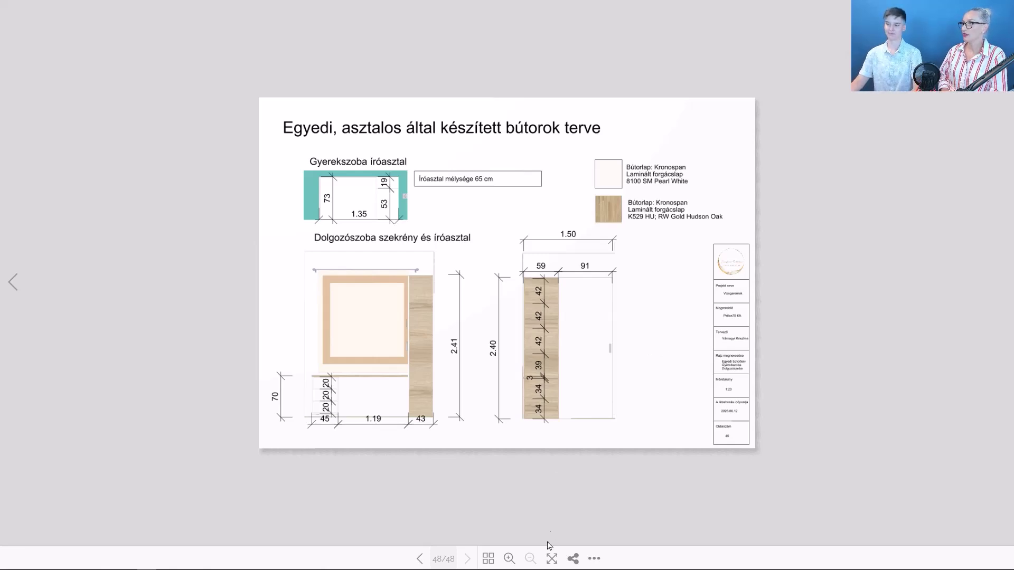
{"action": "left_click", "coordinate": [552, 560]}
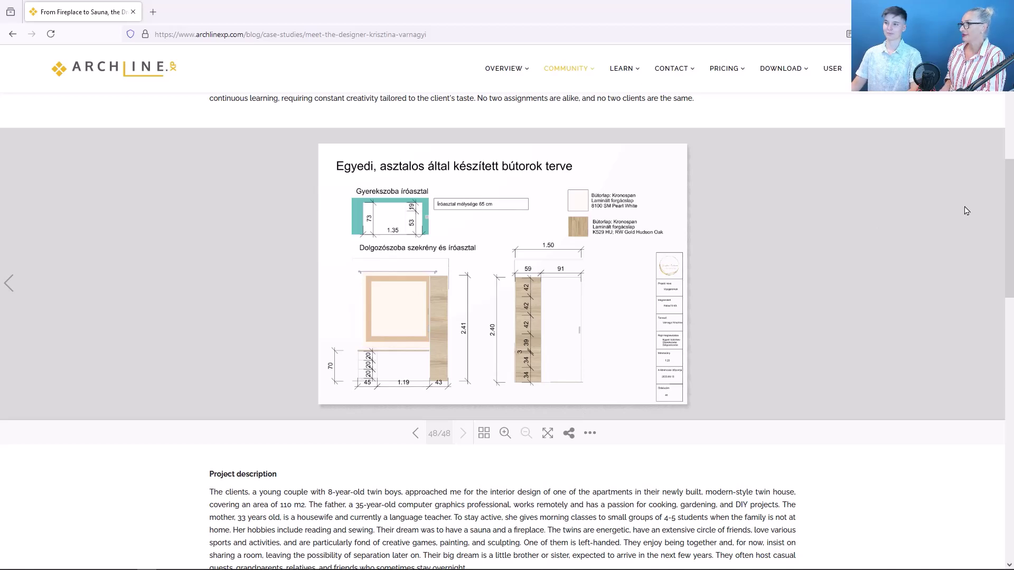
Return to ARCHLine.XP and bring up the Nézet 3 image view
{"action": "key", "text": "alt+Tab"}
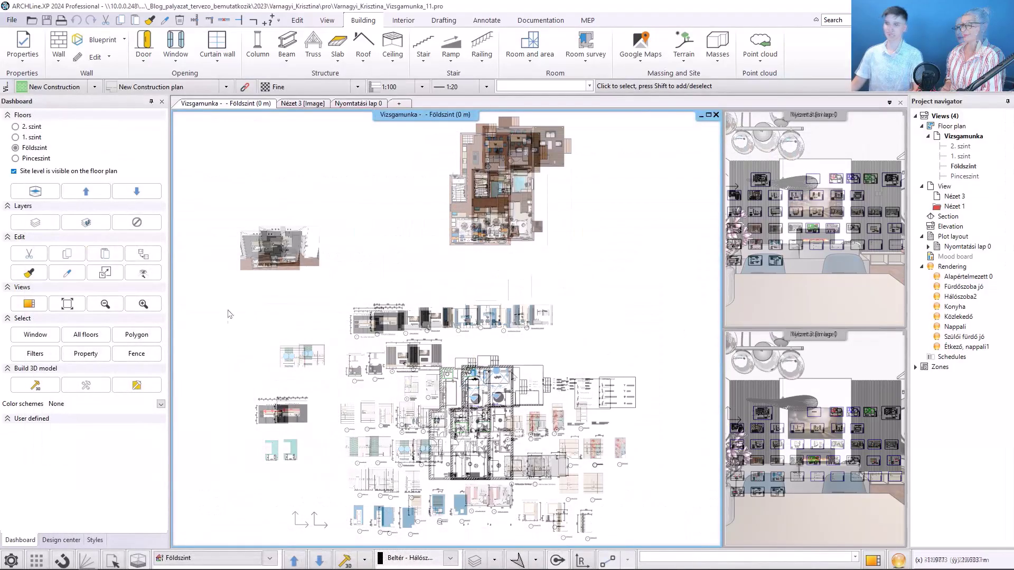
{"action": "left_click", "coordinate": [345, 104]}
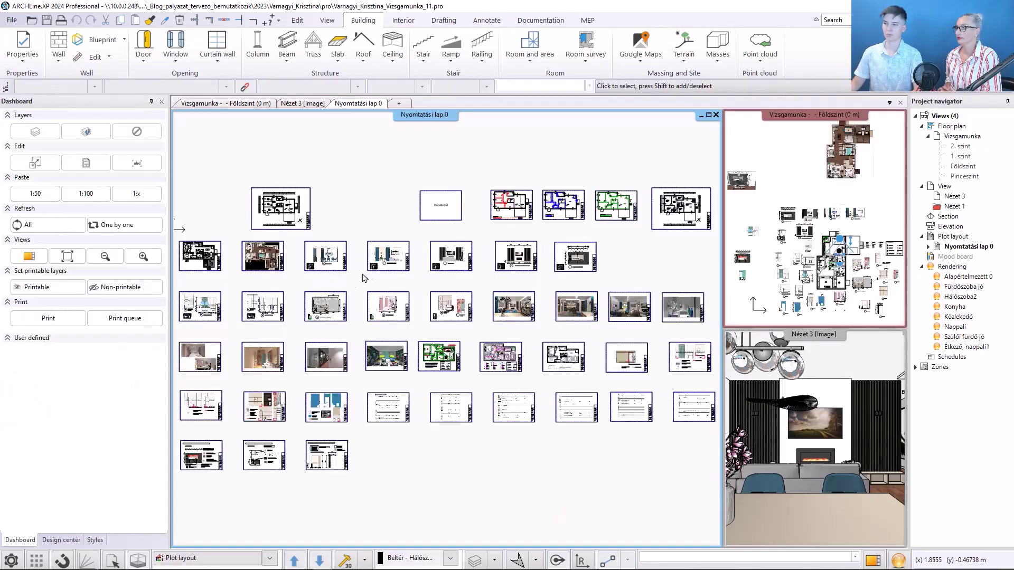
{"action": "left_click", "coordinate": [311, 104]}
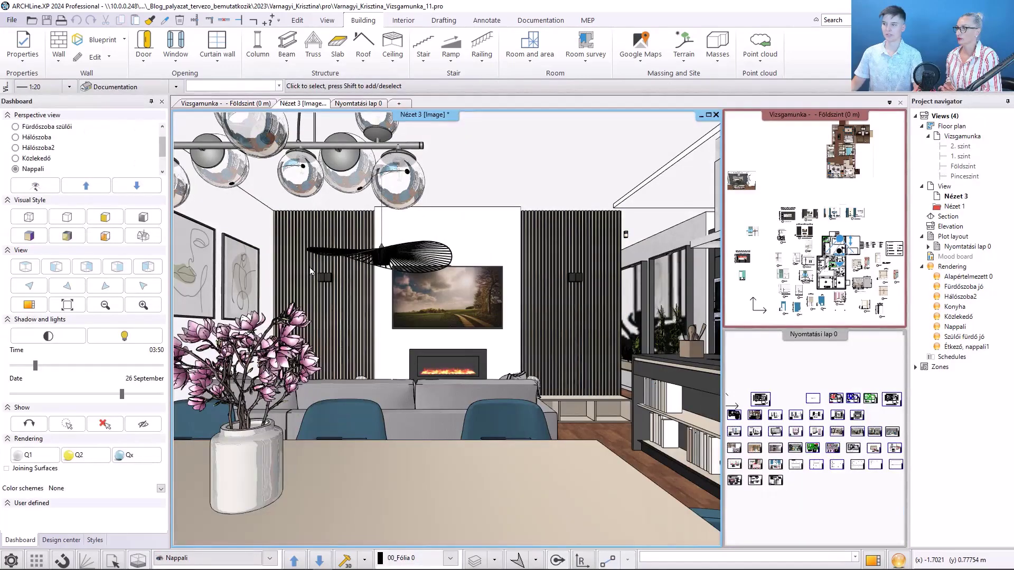
Cycle through the bathroom, Hálószoba, Hálószoba2 and Közlekedő perspectives back to Nappali, then show Nyomtatási lap 0
{"action": "left_click", "coordinate": [139, 187]}
{"action": "left_click", "coordinate": [139, 187]}
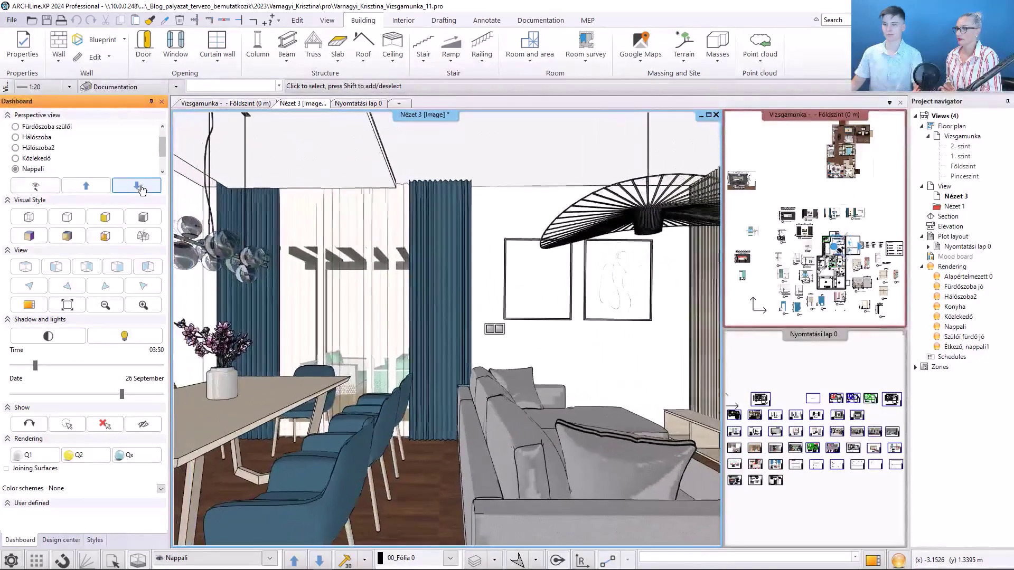
{"action": "left_click", "coordinate": [140, 187]}
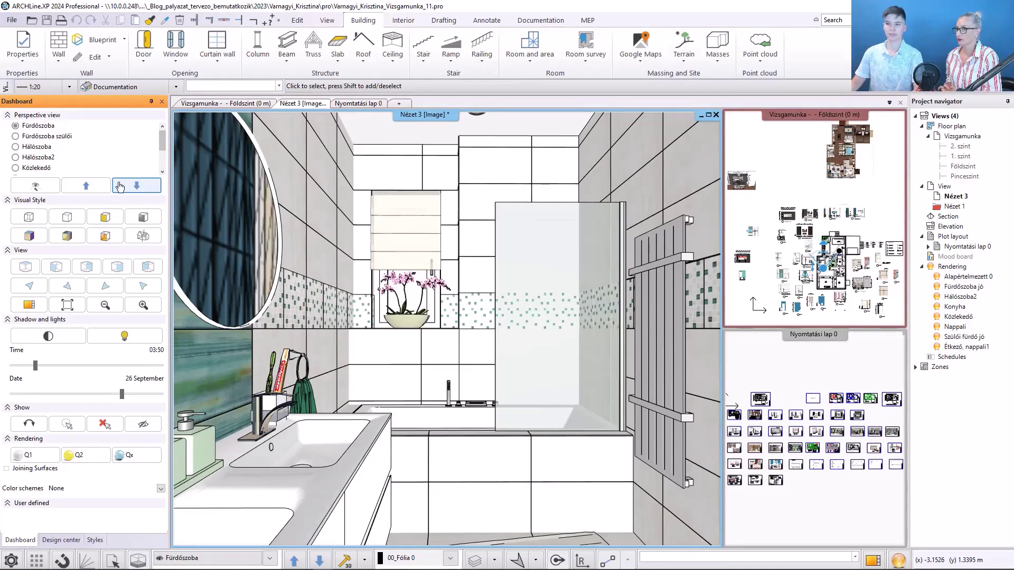
{"action": "left_click", "coordinate": [137, 187]}
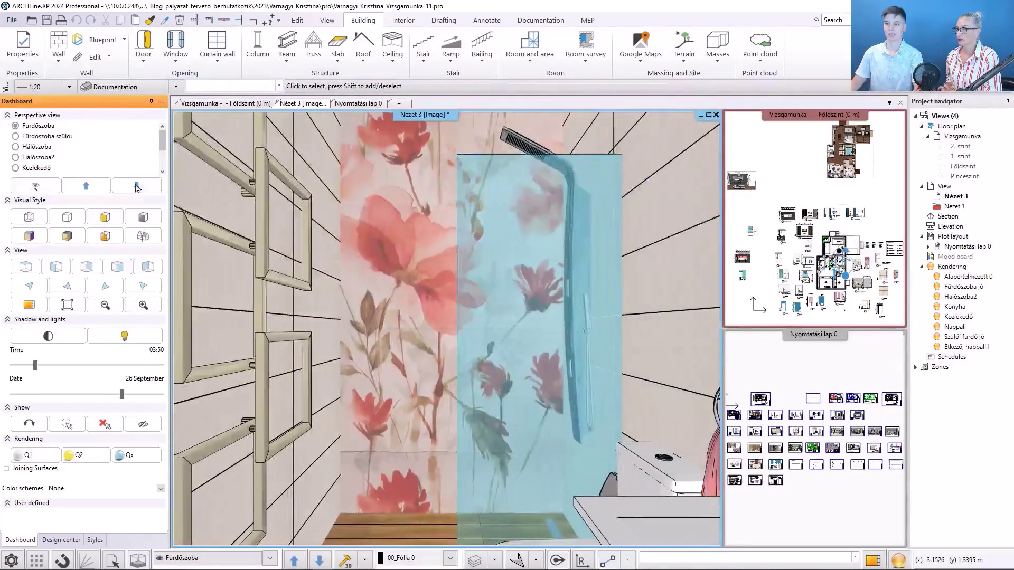
{"action": "left_click", "coordinate": [137, 187]}
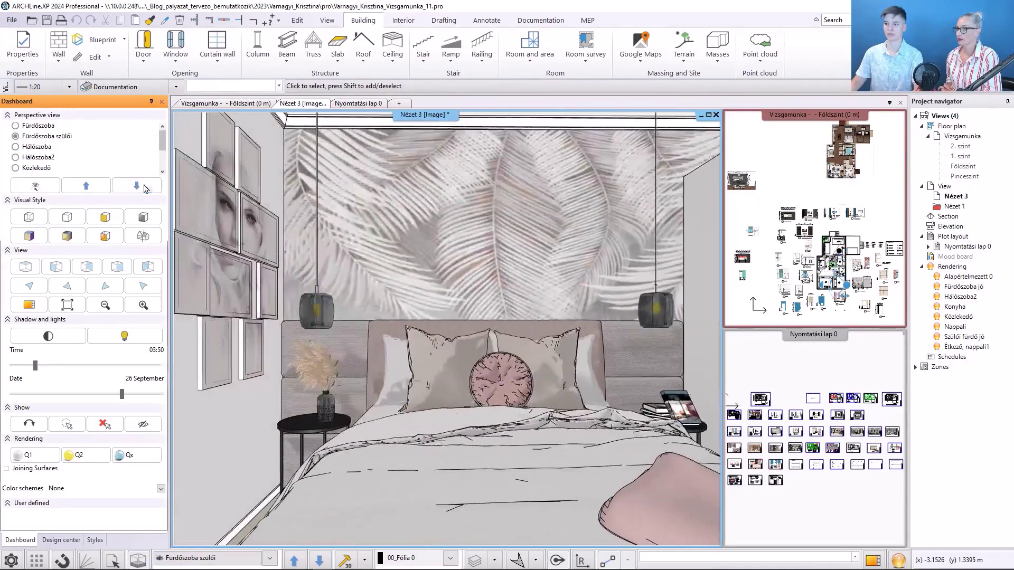
{"action": "left_click", "coordinate": [138, 187]}
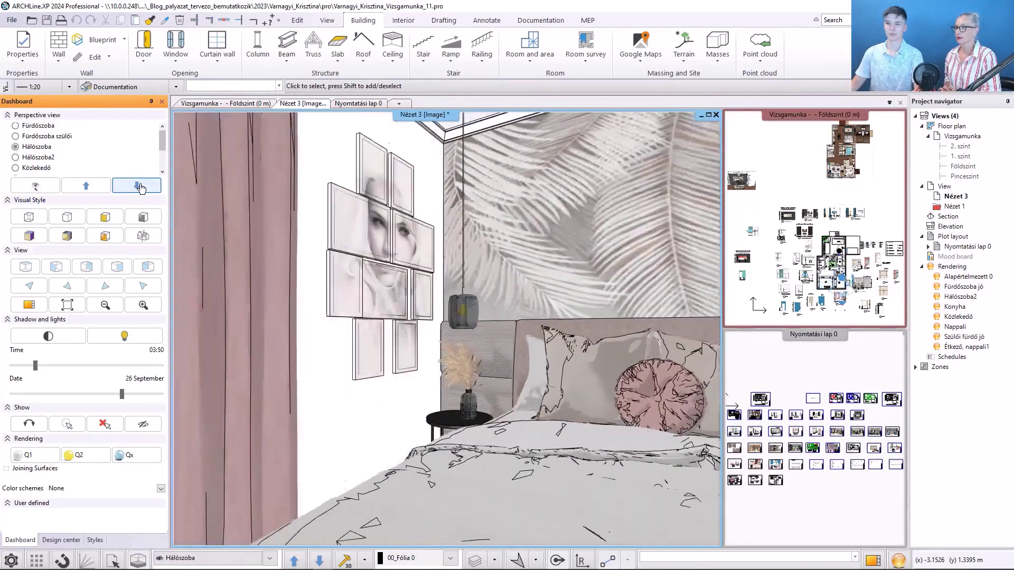
{"action": "left_click", "coordinate": [139, 187]}
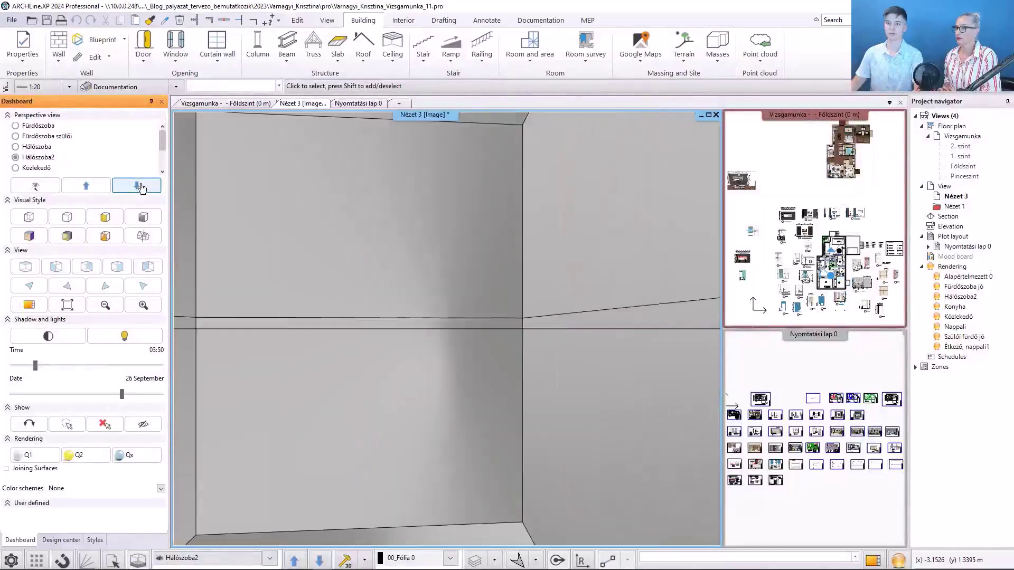
{"action": "left_click", "coordinate": [141, 188]}
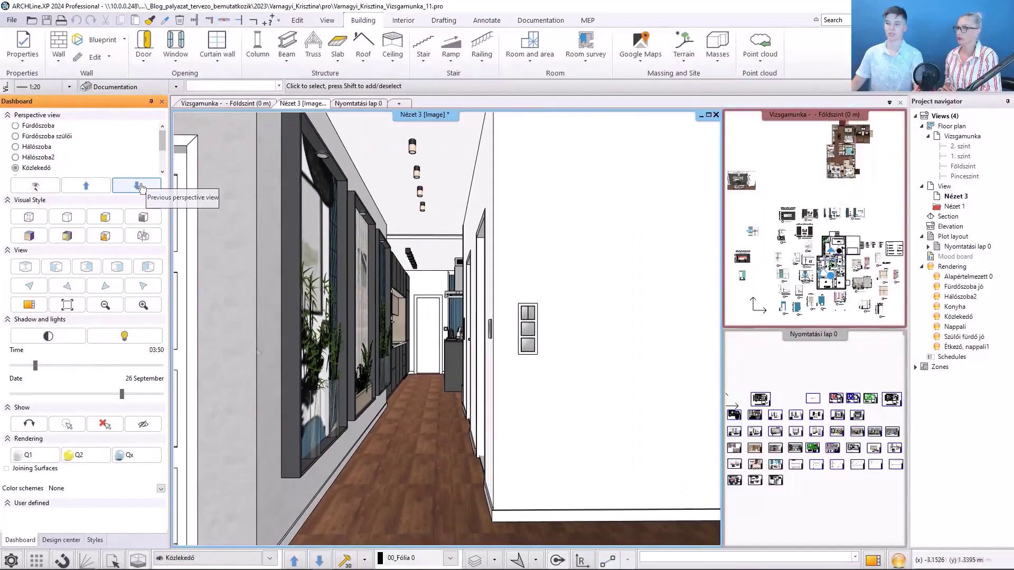
{"action": "left_click", "coordinate": [146, 193]}
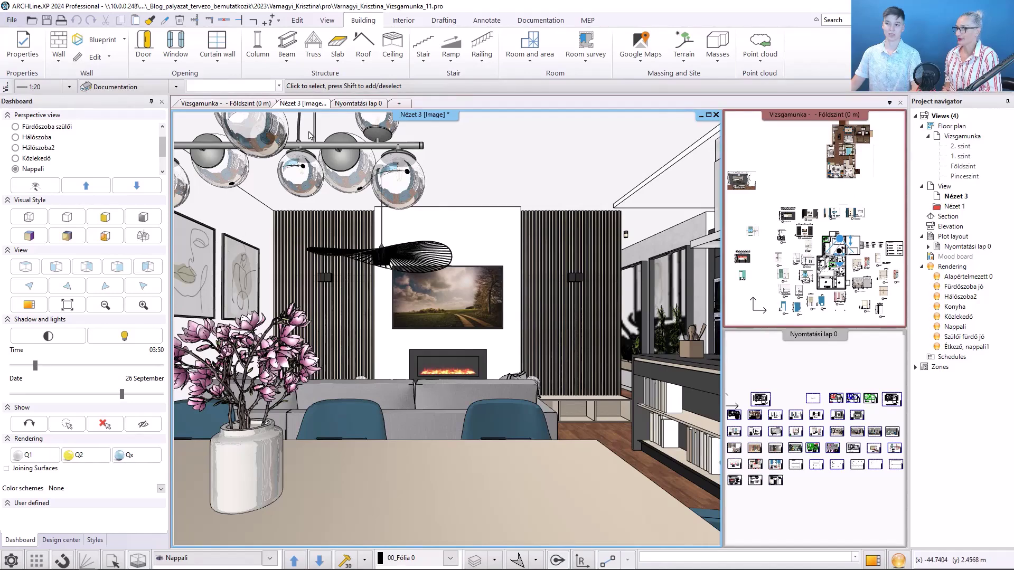
{"action": "left_click", "coordinate": [339, 106]}
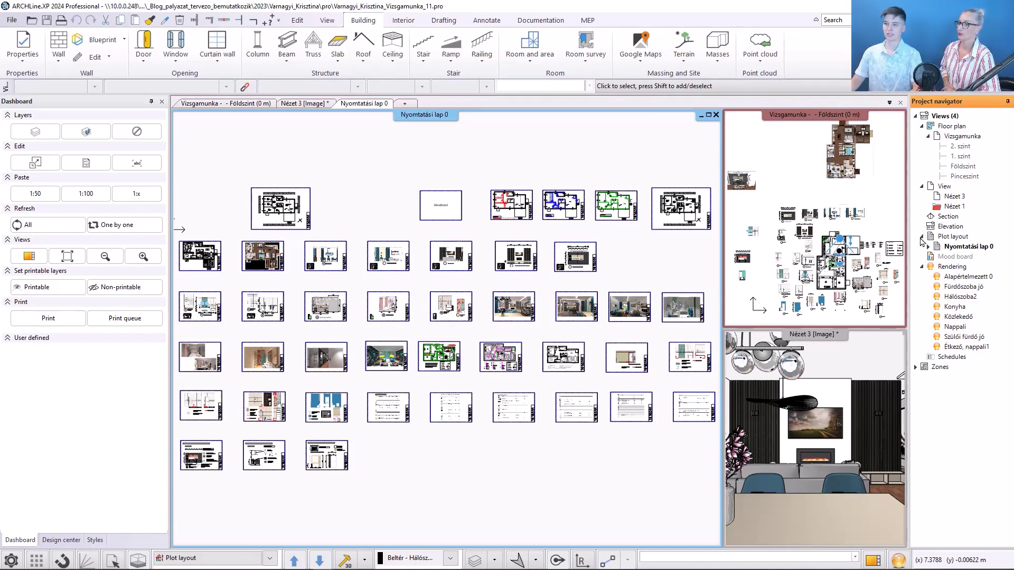
Expand Plot layout > Nyomtatási lap 0 in the Project navigator and jump to Lap 102 and another sheet
{"action": "left_click", "coordinate": [922, 237]}
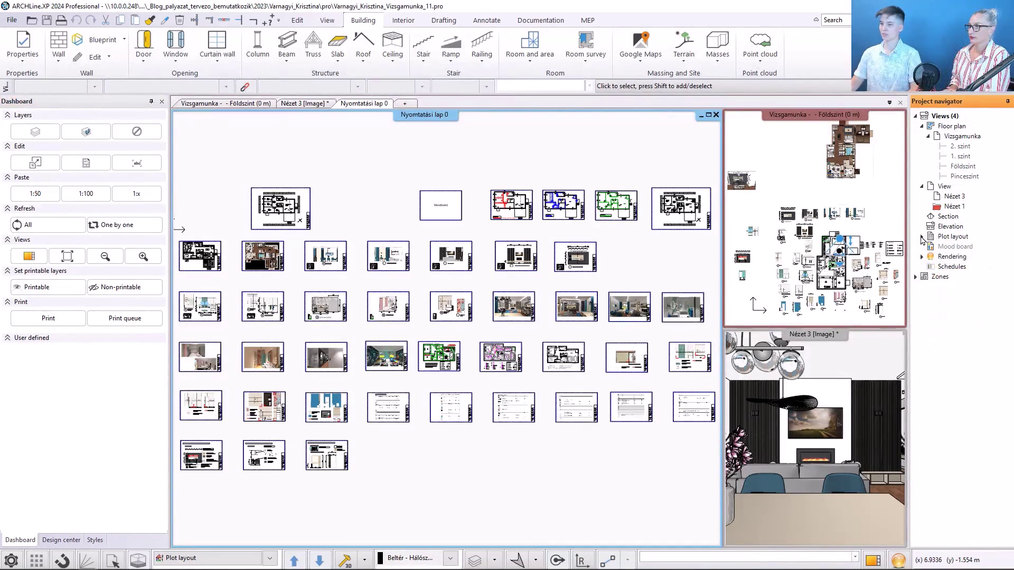
{"action": "left_click", "coordinate": [921, 237]}
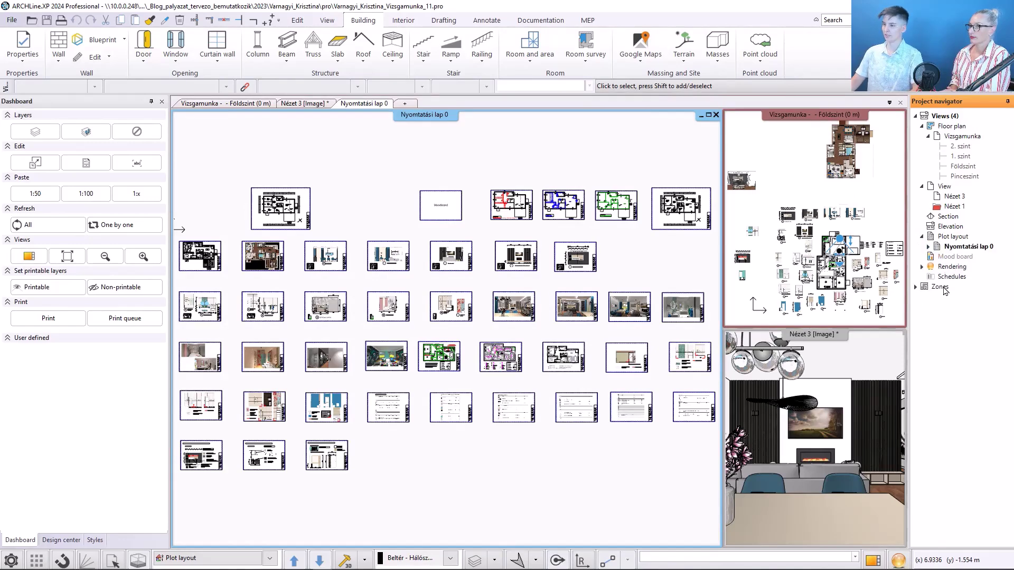
{"action": "left_click", "coordinate": [928, 247]}
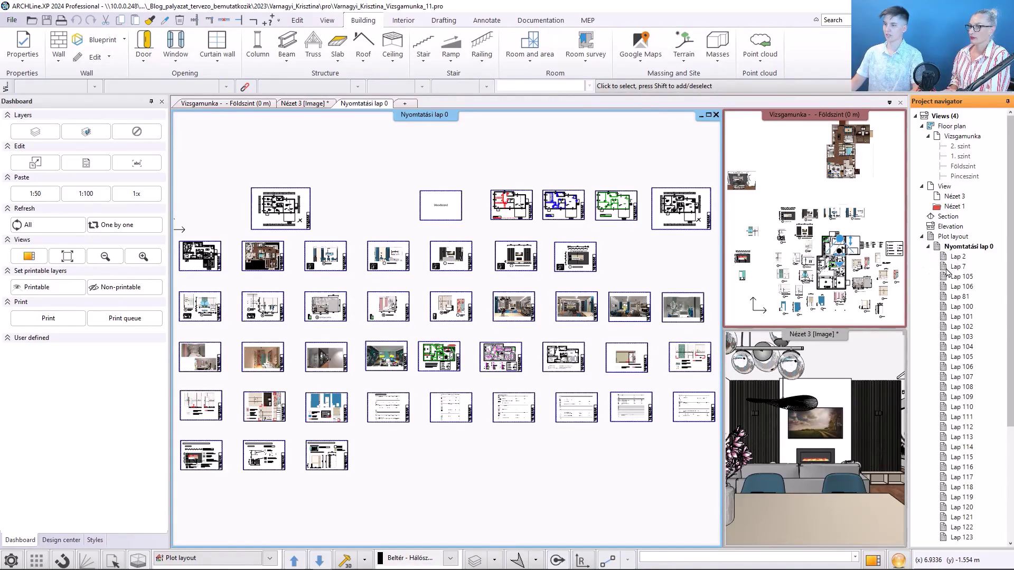
{"action": "left_click", "coordinate": [963, 327]}
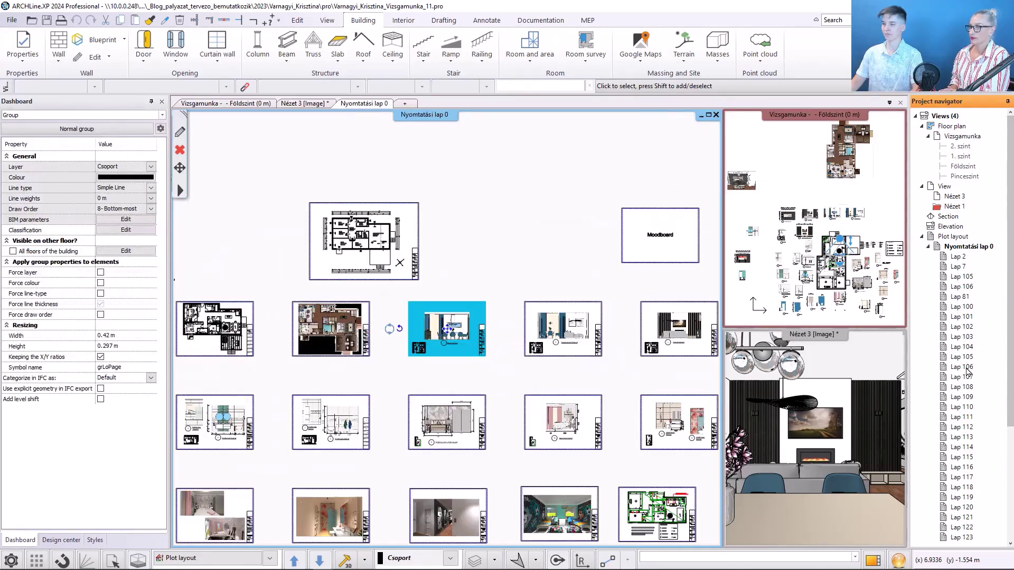
{"action": "left_click", "coordinate": [957, 418]}
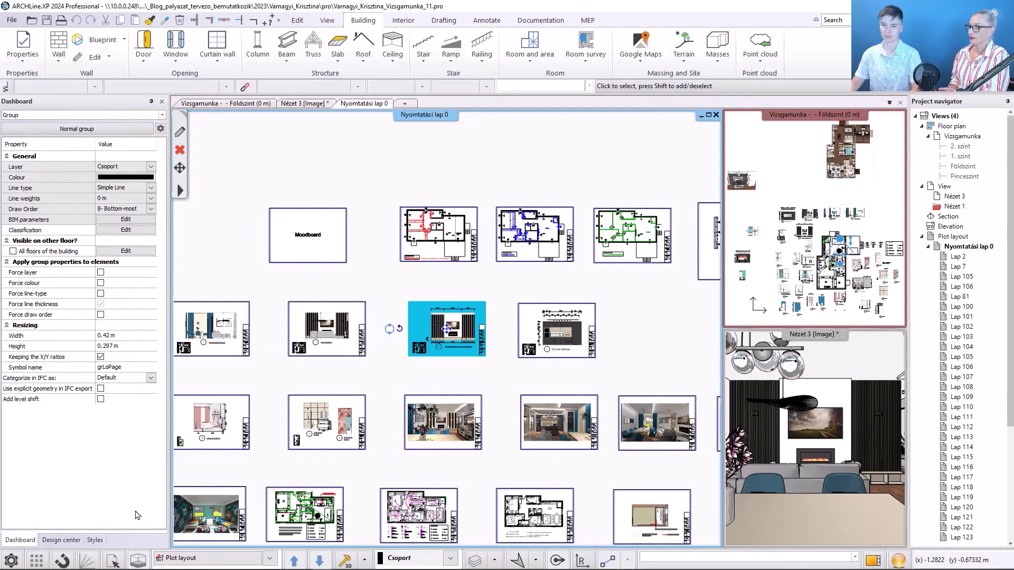
Tick Tooltip enabled under Cursor and marker options, then zoom in on the layout's sheet groups
{"action": "left_click", "coordinate": [11, 560]}
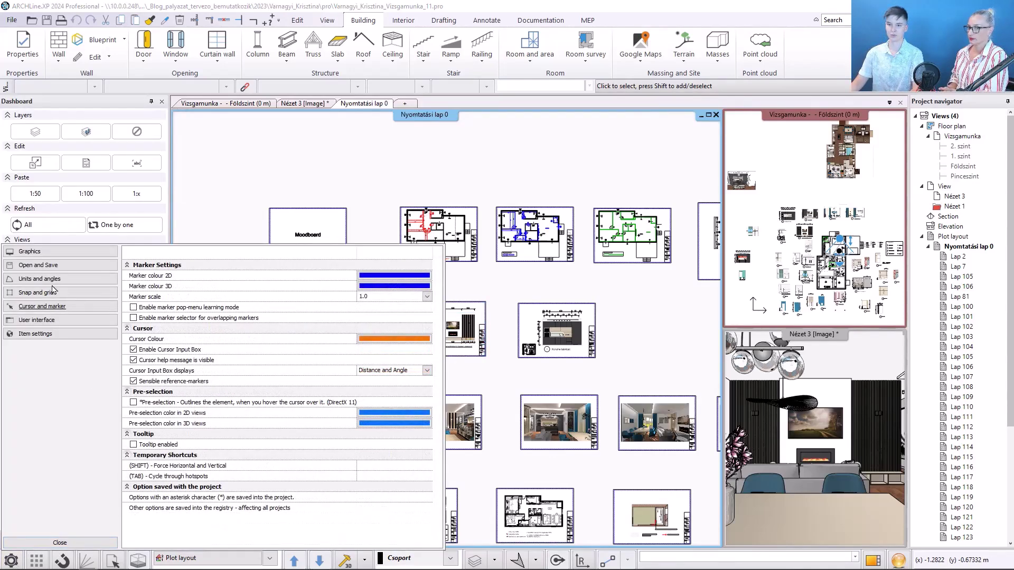
{"action": "left_click", "coordinate": [53, 310]}
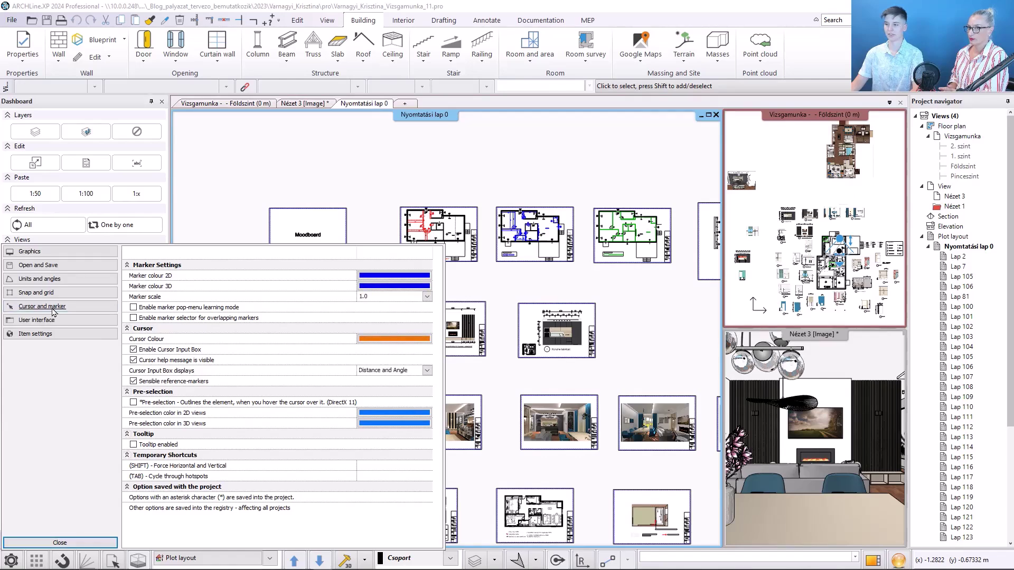
{"action": "left_click", "coordinate": [133, 444]}
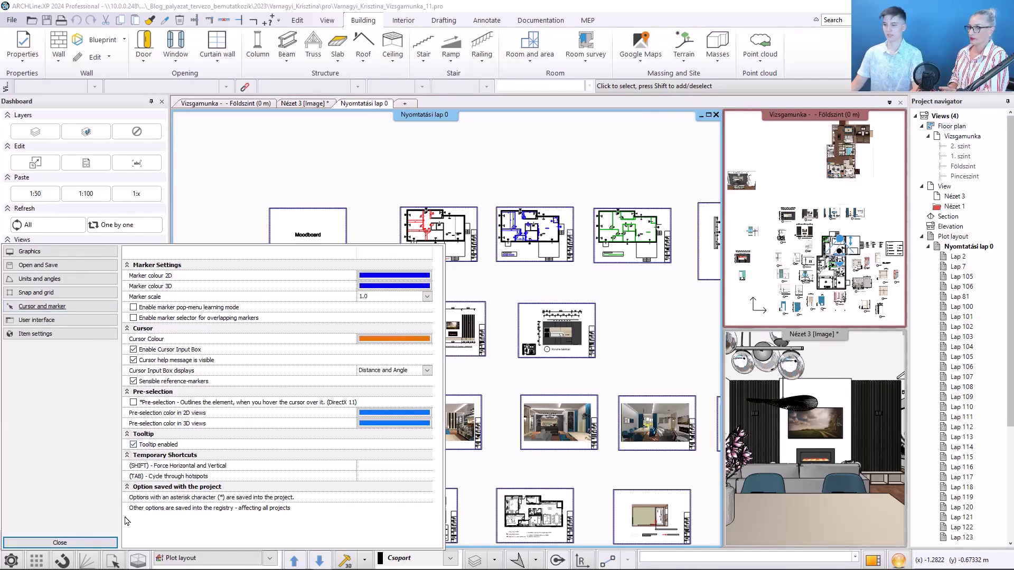
{"action": "left_click", "coordinate": [59, 542]}
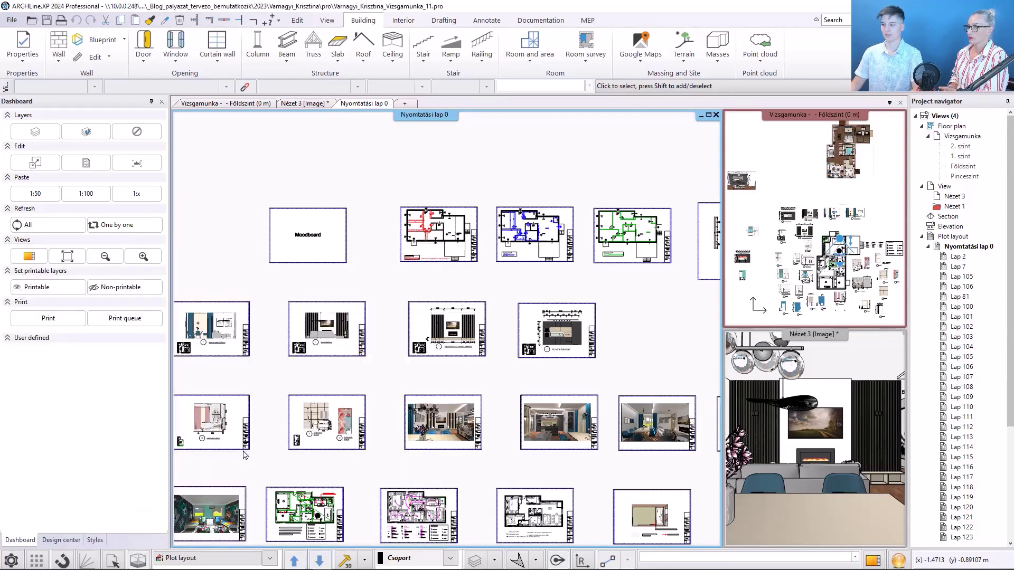
{"action": "scroll", "coordinate": [251, 425], "scroll_direction": "up", "scroll_amount": 1}
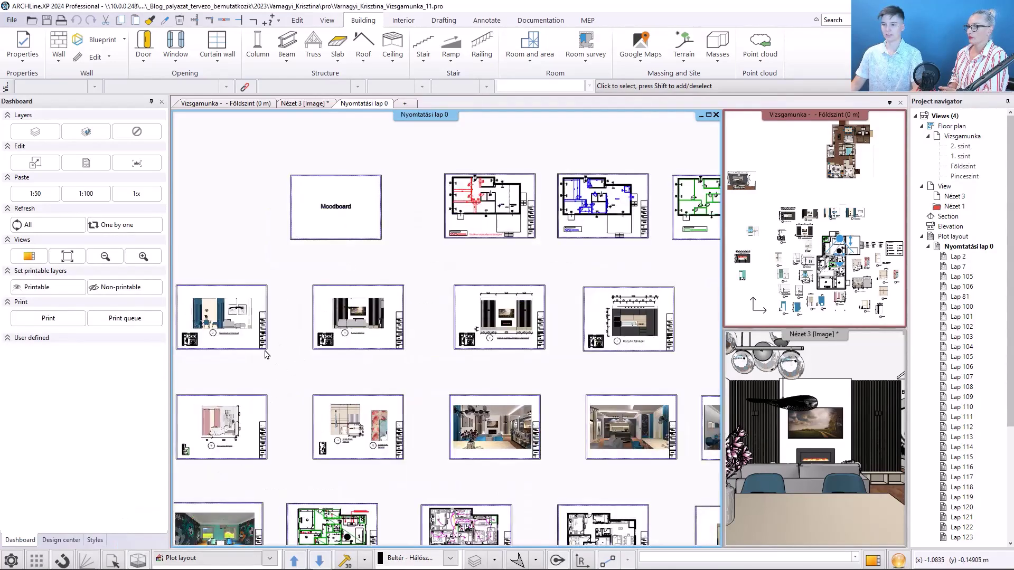
{"action": "mouse_move", "coordinate": [265, 353]}
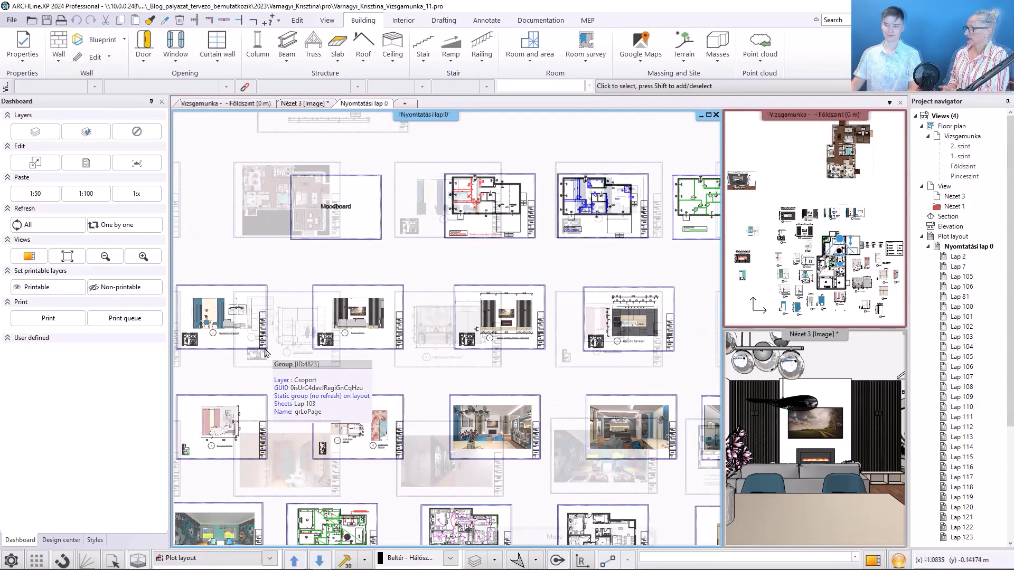
{"action": "scroll", "coordinate": [469, 382], "scroll_direction": "up", "scroll_amount": 3}
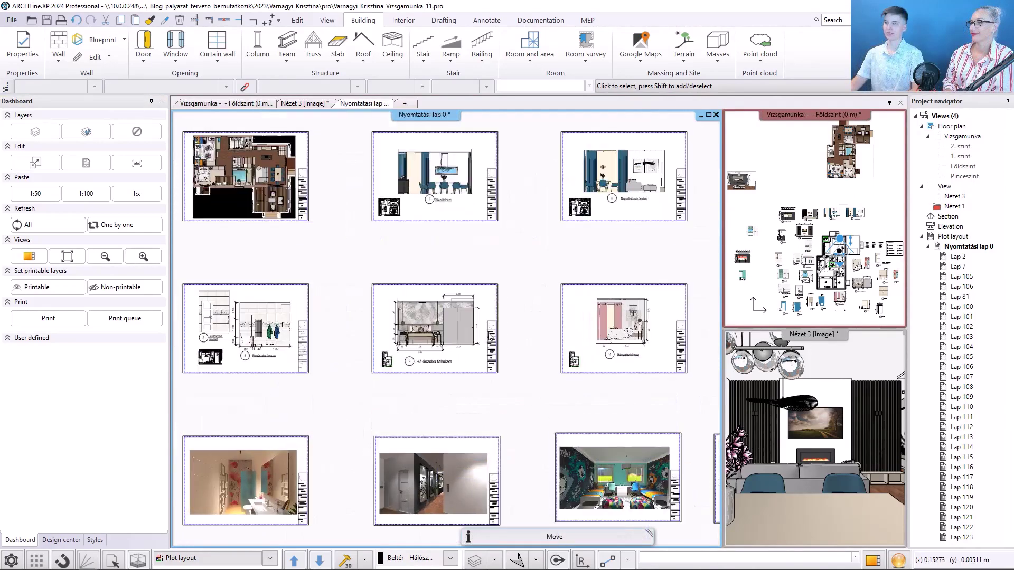
Delete the existing drawing from the middle sheet of the layout
{"action": "left_click", "coordinate": [441, 333]}
{"action": "left_click", "coordinate": [463, 430]}
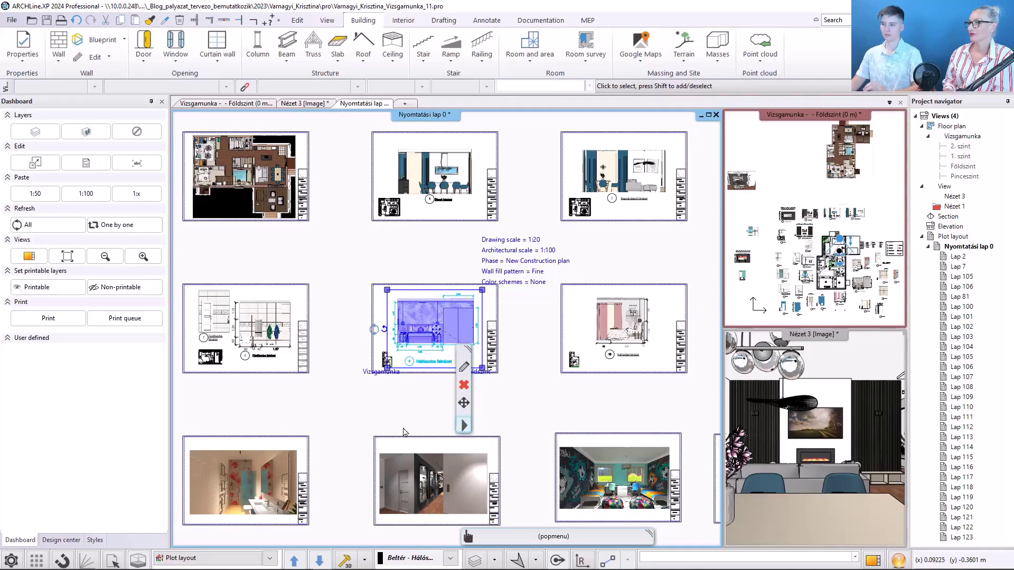
{"action": "scroll", "coordinate": [472, 341], "scroll_direction": "up", "scroll_amount": 1}
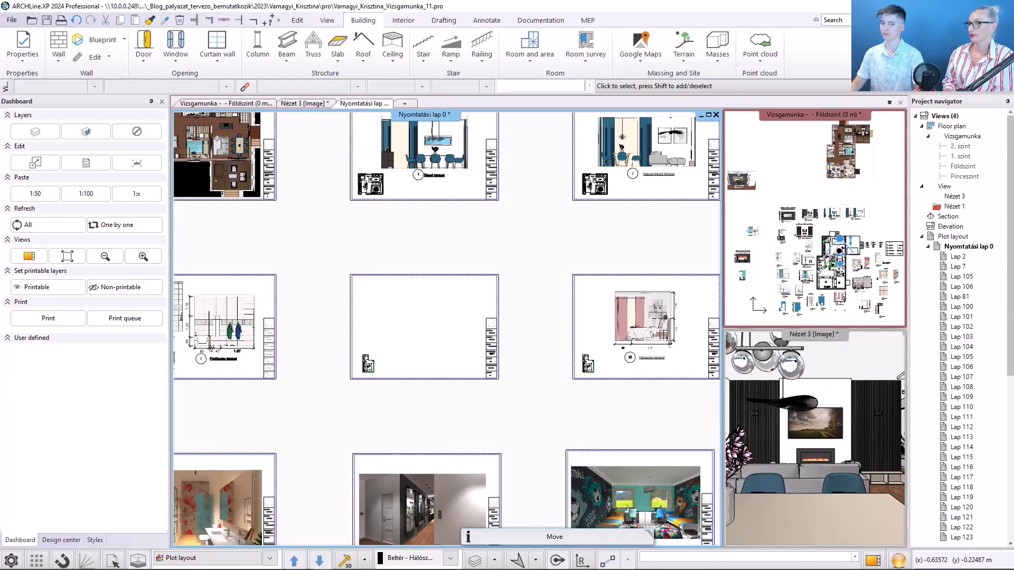
Cut a 1:20 detail of the bedroom elevation from the floor plan and place it on the middle sheet
{"action": "left_click", "coordinate": [842, 248]}
{"action": "scroll", "coordinate": [842, 248], "scroll_direction": "up", "scroll_amount": 5}
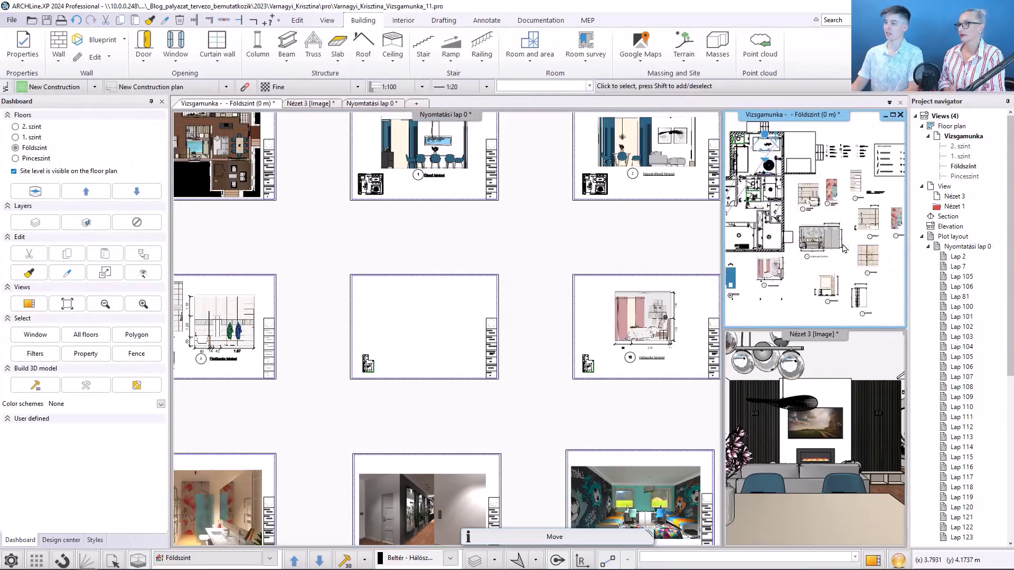
{"action": "scroll", "coordinate": [813, 235], "scroll_direction": "up", "scroll_amount": 4}
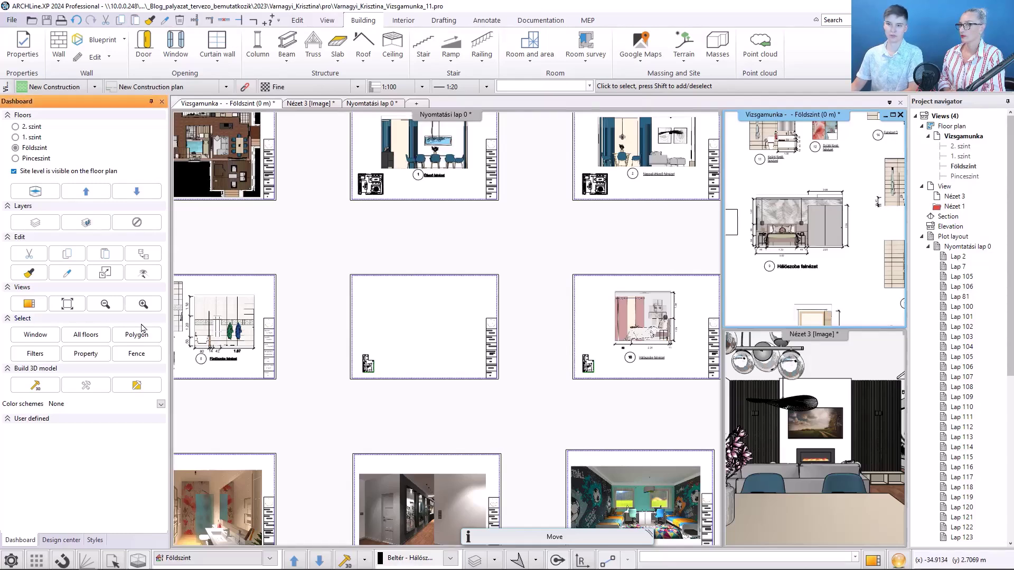
{"action": "left_click", "coordinate": [105, 272]}
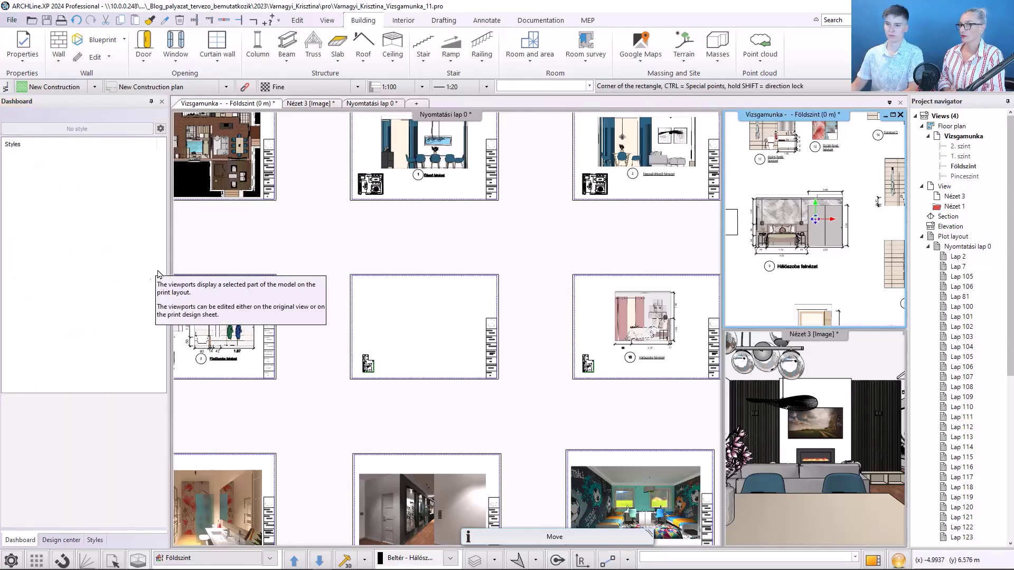
{"action": "left_click", "coordinate": [744, 276]}
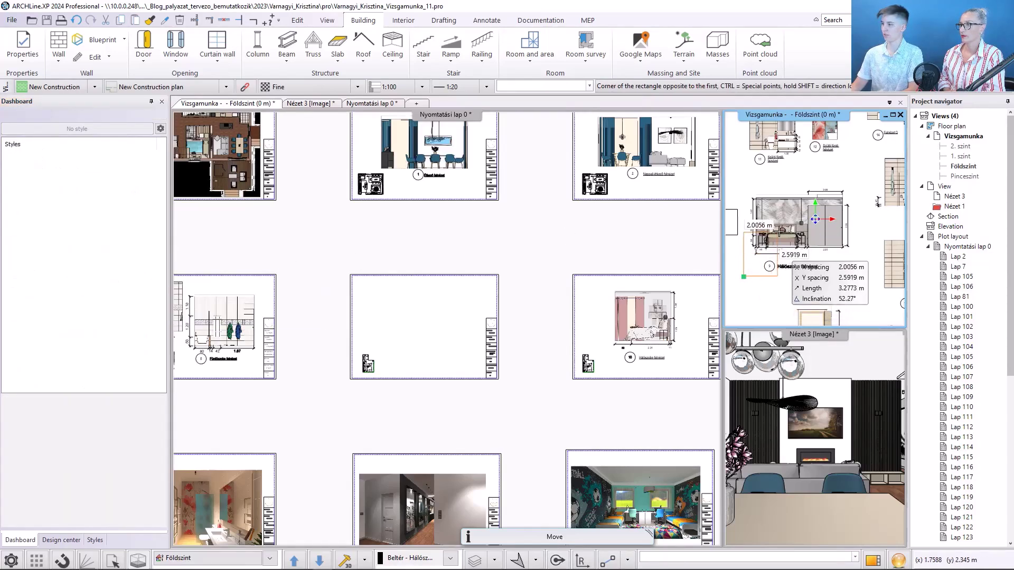
{"action": "left_click", "coordinate": [858, 185]}
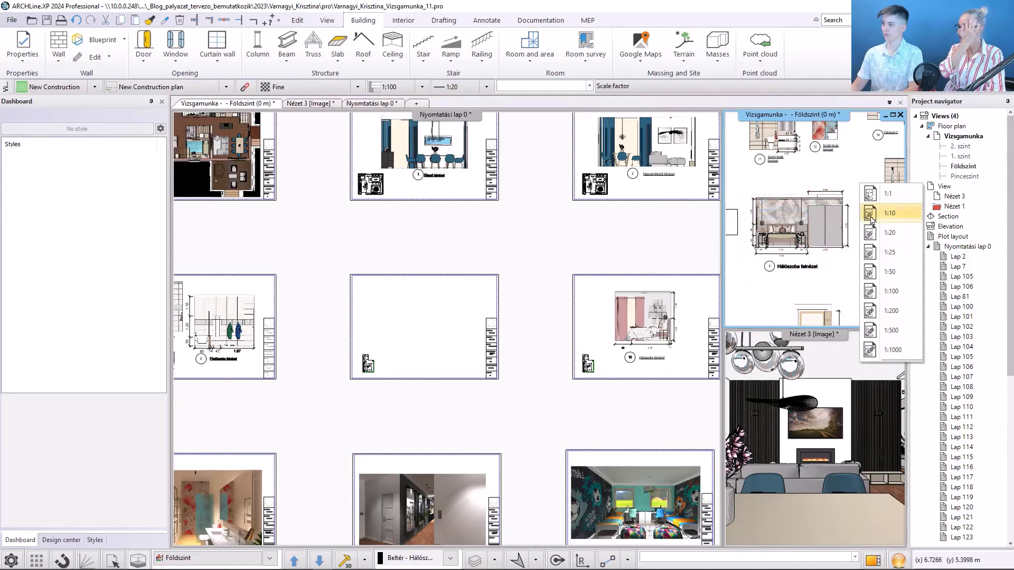
{"action": "left_click", "coordinate": [901, 239]}
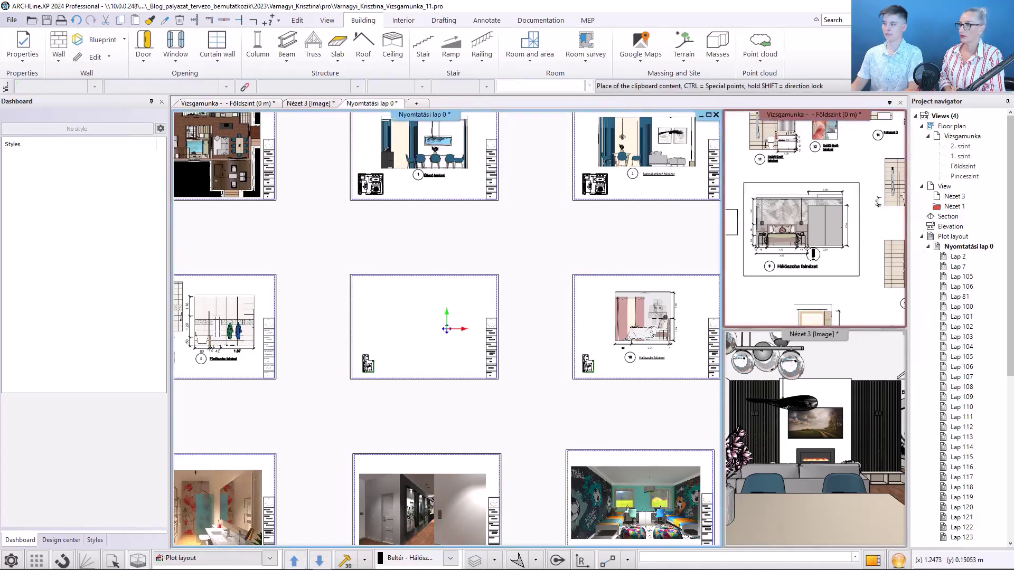
{"action": "left_click", "coordinate": [372, 379]}
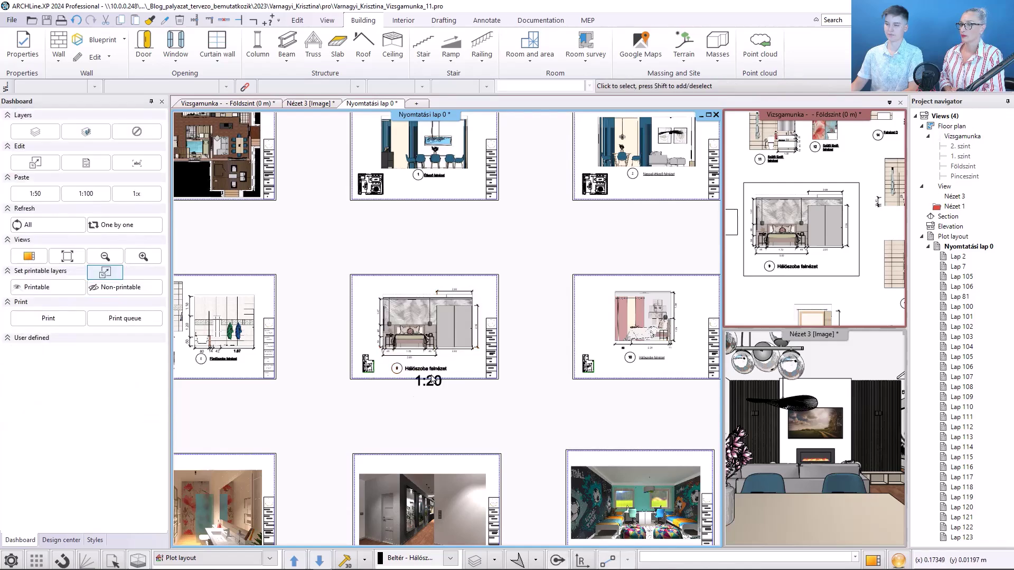
Delete the stray 1:20 scale text beneath the Hálószoba falnézet sheet
{"action": "scroll", "coordinate": [417, 409], "scroll_direction": "up", "scroll_amount": 2}
{"action": "scroll", "coordinate": [484, 349], "scroll_direction": "up", "scroll_amount": 2}
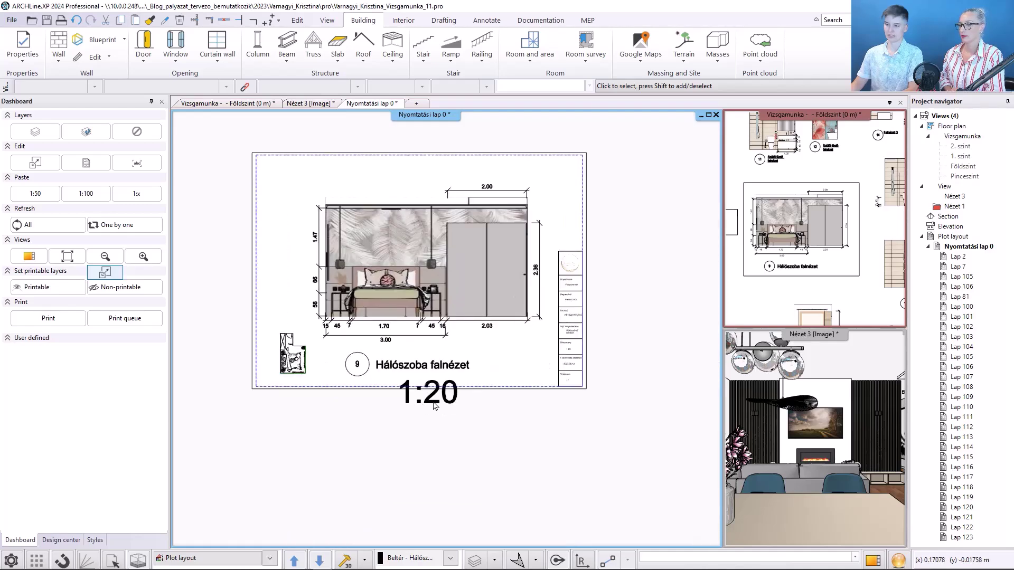
{"action": "left_click", "coordinate": [439, 409]}
{"action": "key", "text": "Delete"}
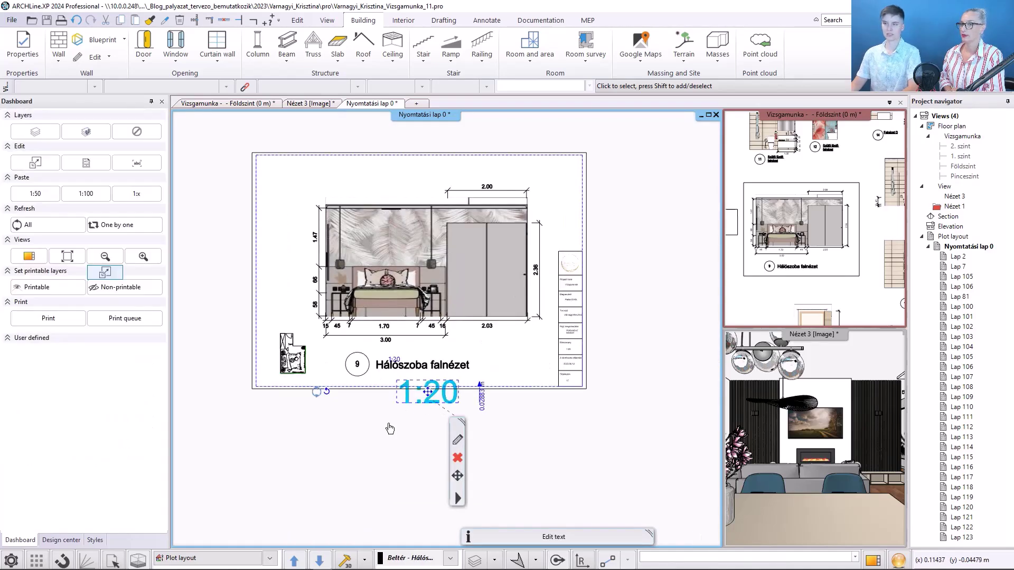
{"action": "scroll", "coordinate": [428, 379], "scroll_direction": "down", "scroll_amount": 2}
{"action": "scroll", "coordinate": [429, 379], "scroll_direction": "down", "scroll_amount": 3}
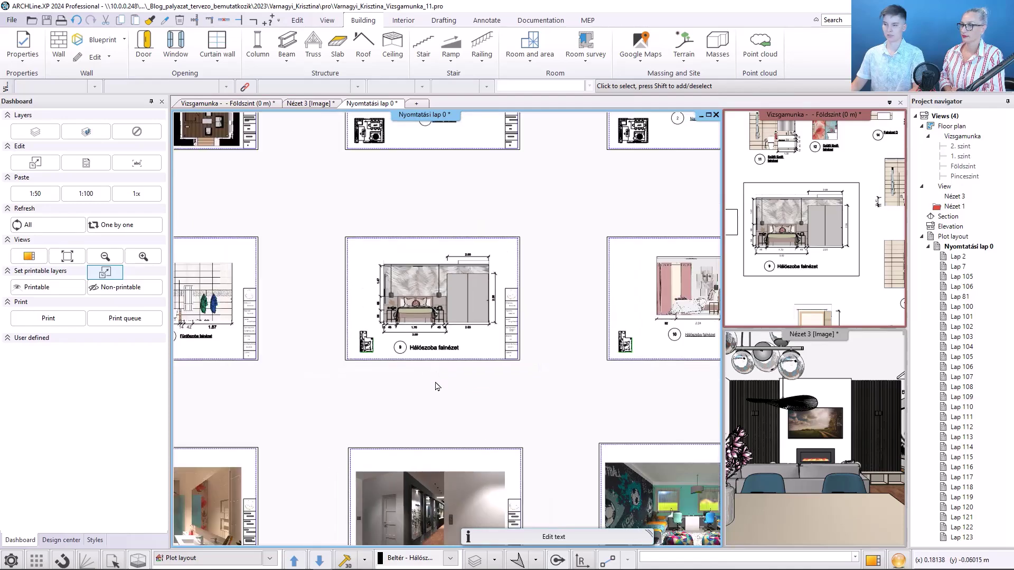
{"action": "scroll", "coordinate": [437, 385], "scroll_direction": "up", "scroll_amount": 2}
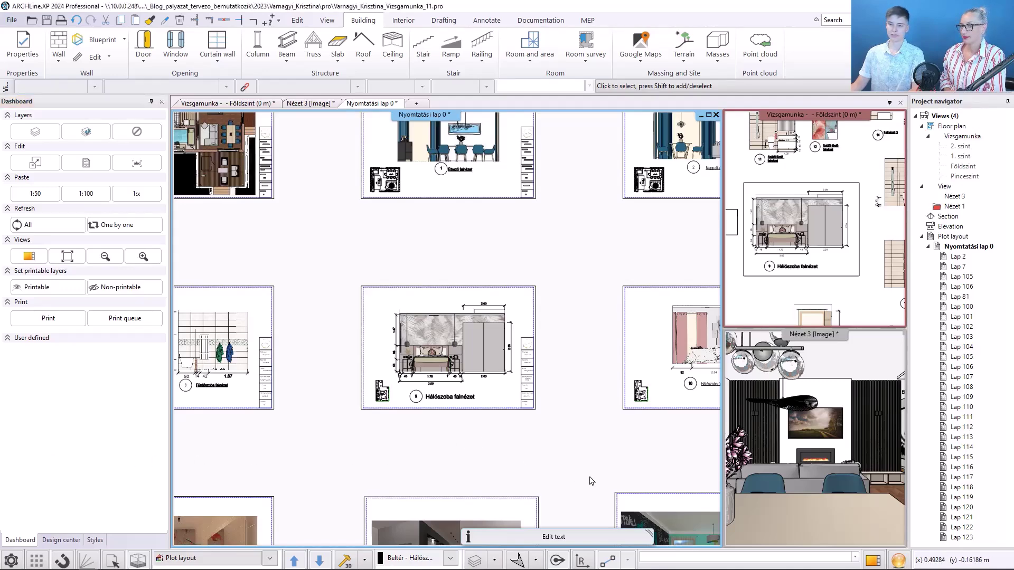
Delete the old render image from the colourful bedroom sheet
{"action": "middle_click_drag", "start_coordinate": [609, 511], "coordinate": [538, 425]}
{"action": "middle_click_drag", "start_coordinate": [616, 387], "coordinate": [406, 303]}
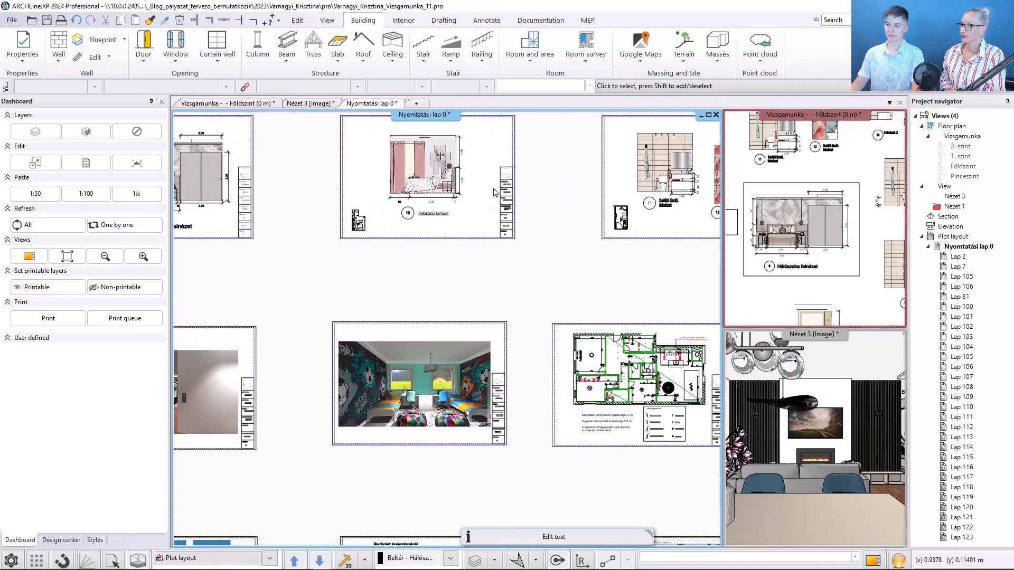
{"action": "left_click", "coordinate": [412, 405]}
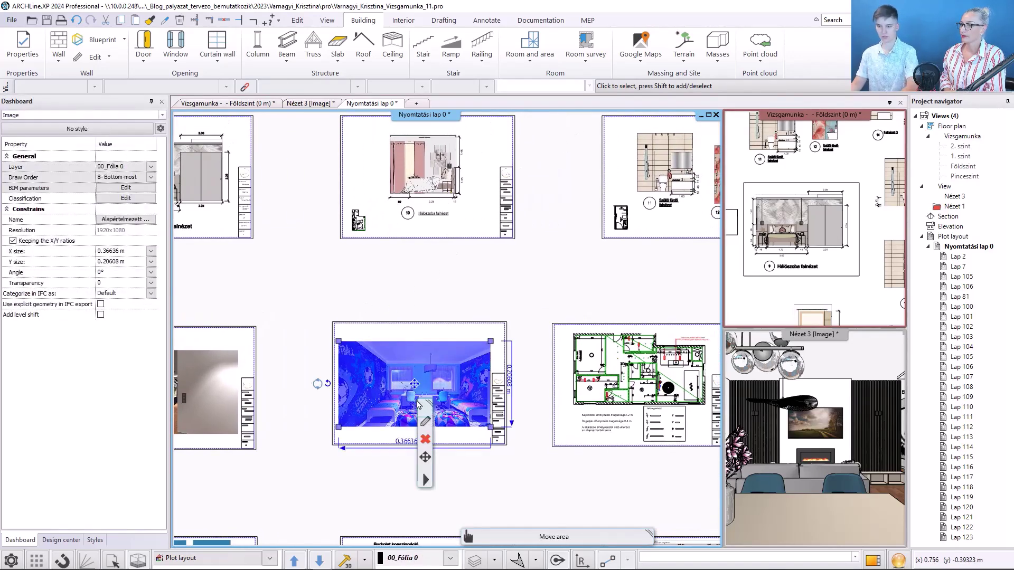
{"action": "left_click", "coordinate": [425, 439]}
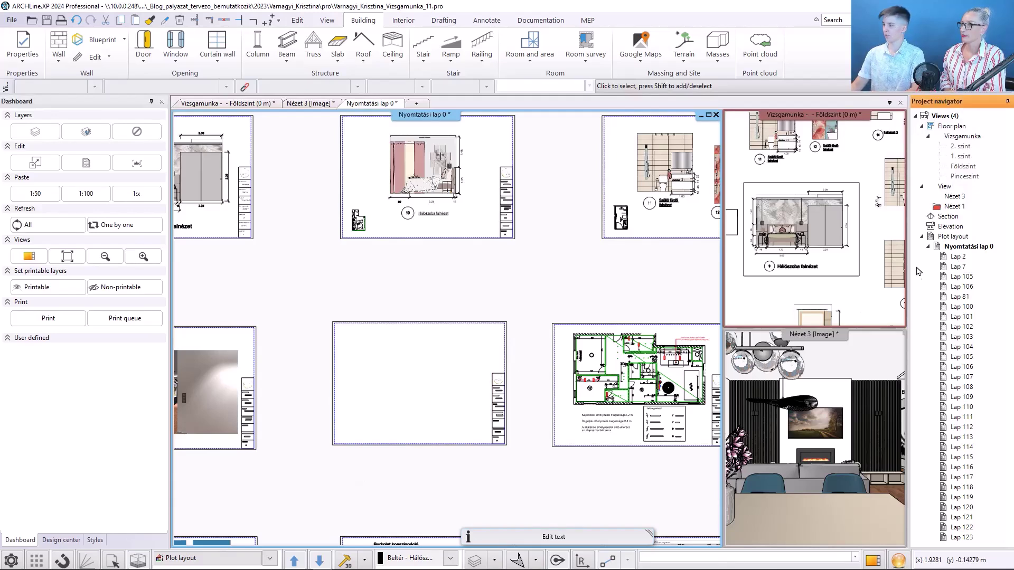
Paste the copied render and size it by two corners inside the sheet frame
{"action": "left_click", "coordinate": [928, 246]}
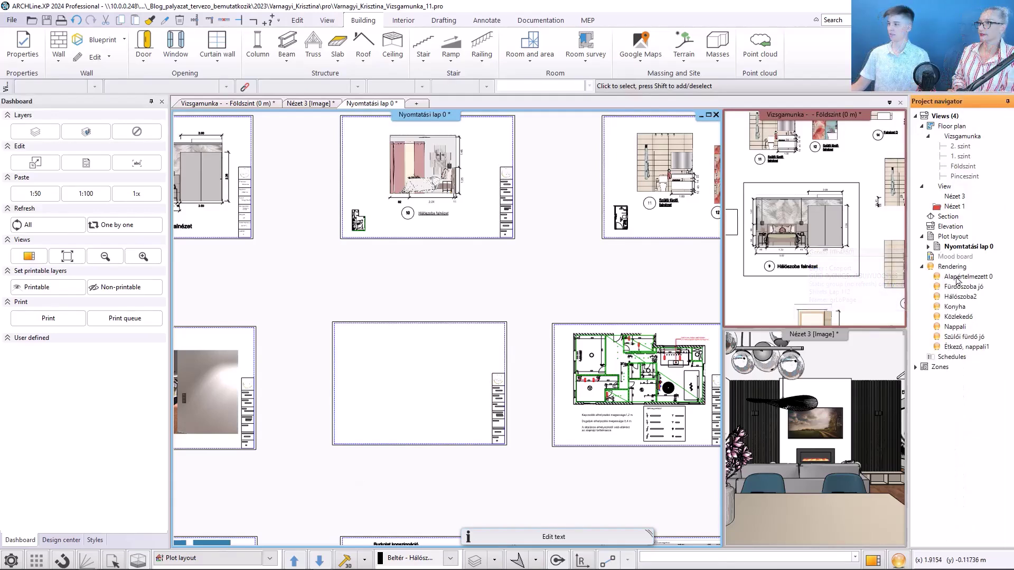
{"action": "key", "text": "ctrl+v"}
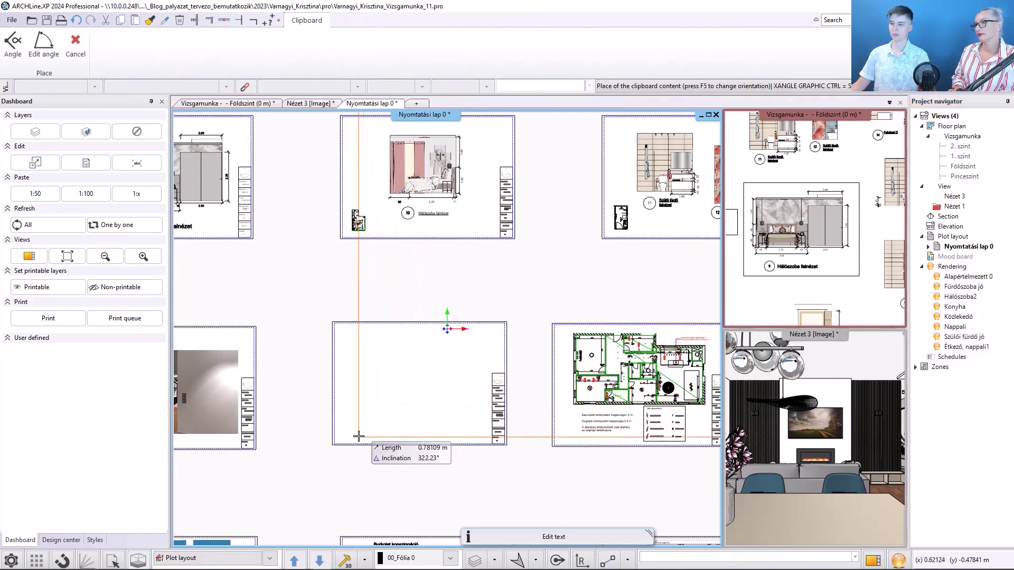
{"action": "right_click", "coordinate": [856, 195]}
{"action": "left_click", "coordinate": [353, 435]}
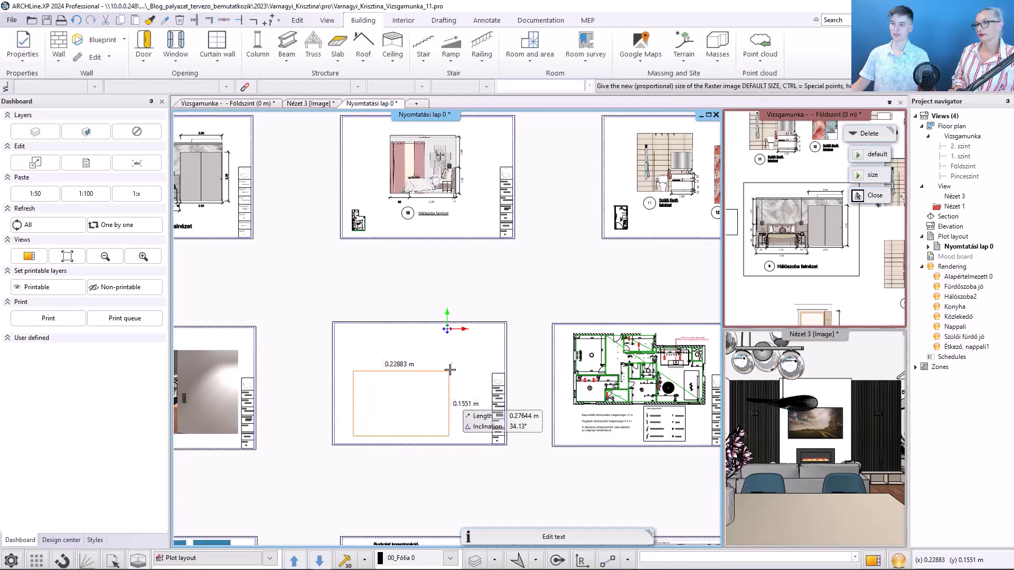
{"action": "left_click", "coordinate": [479, 352]}
Move the new render image higher on the sheet and deselect it
{"action": "middle_click_drag", "start_coordinate": [468, 330], "coordinate": [563, 296]}
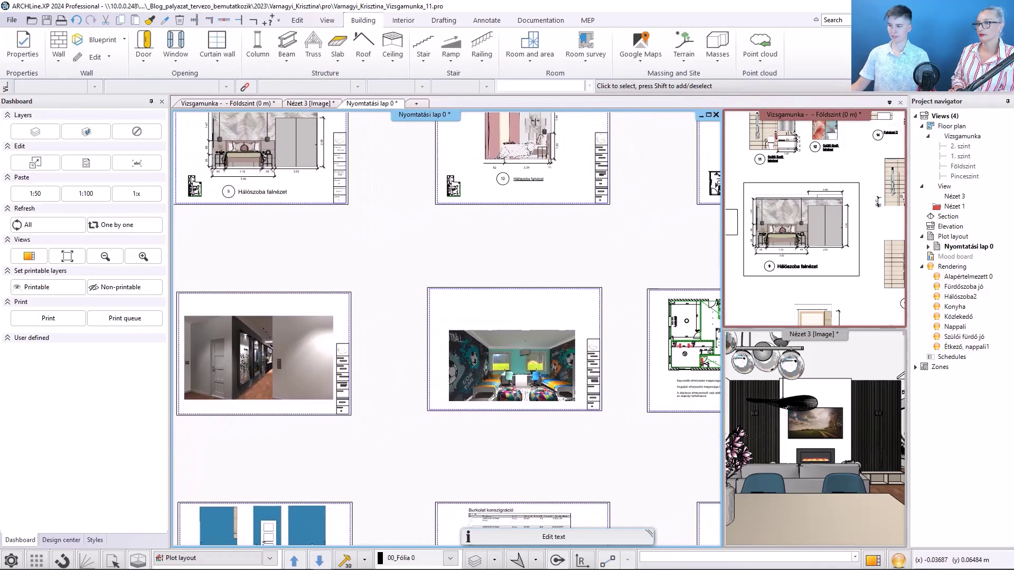
{"action": "left_click", "coordinate": [512, 368]}
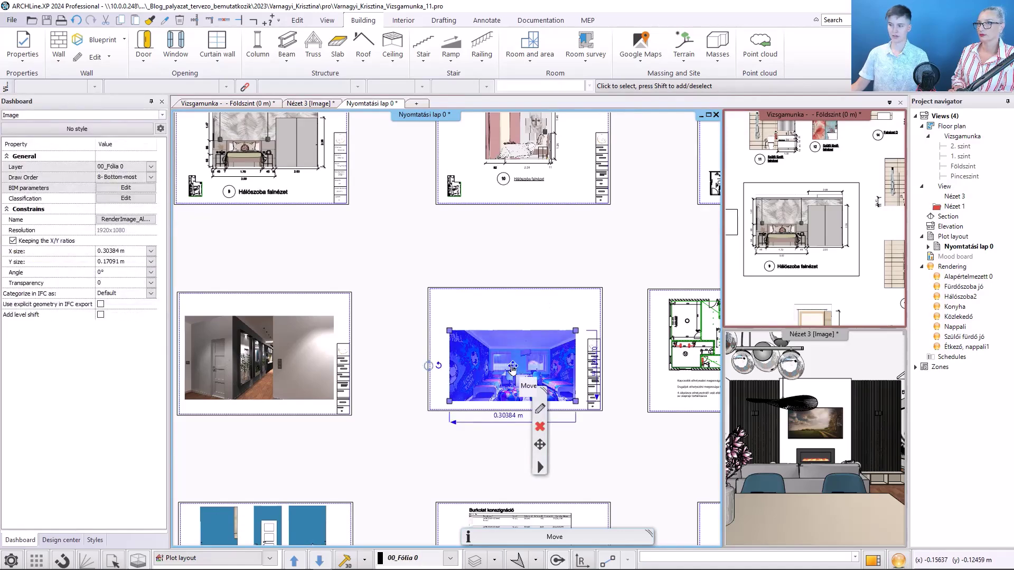
{"action": "right_click", "coordinate": [513, 369]}
{"action": "left_click", "coordinate": [549, 159]}
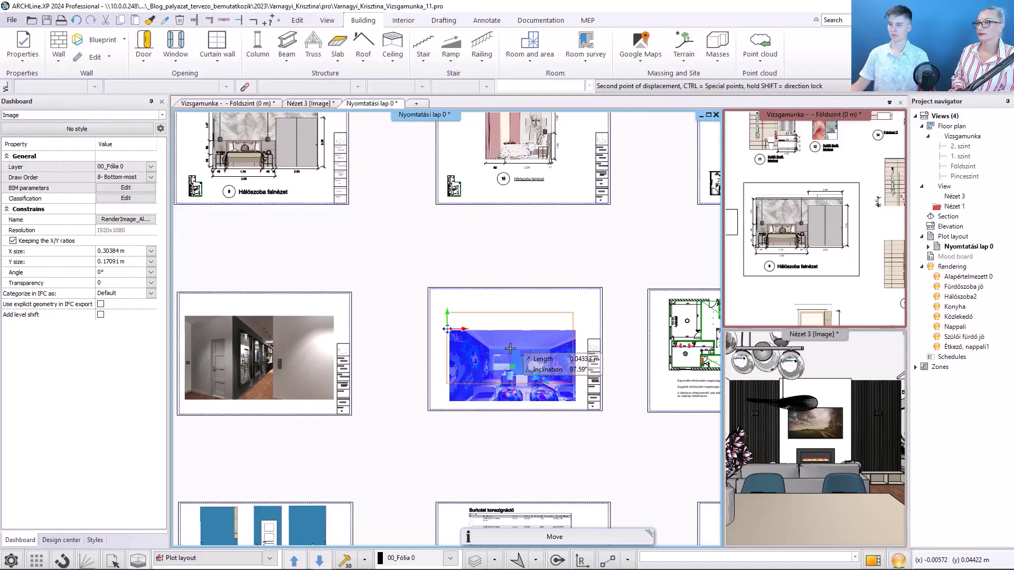
{"action": "left_click", "coordinate": [509, 348]}
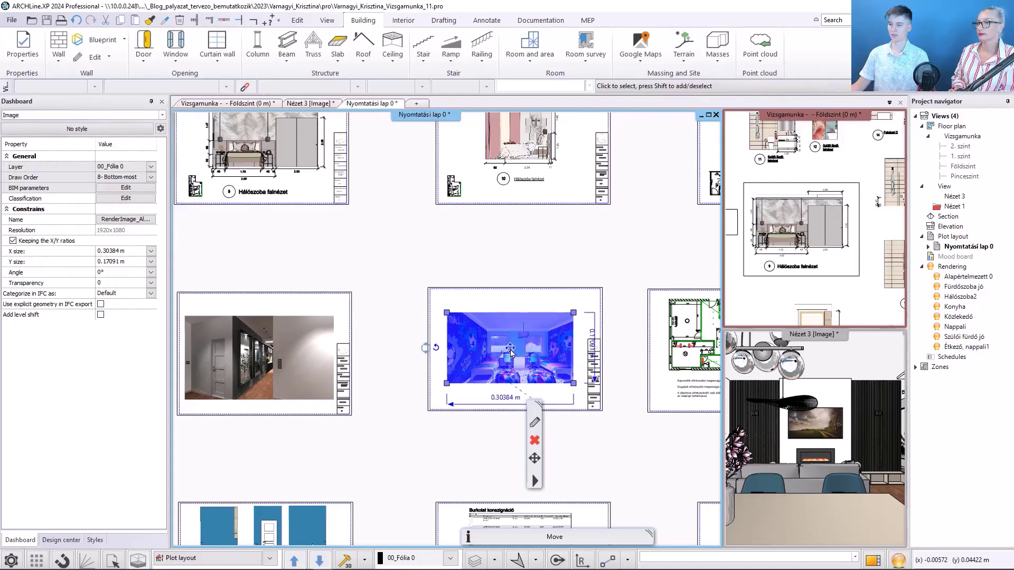
{"action": "left_click", "coordinate": [460, 445]}
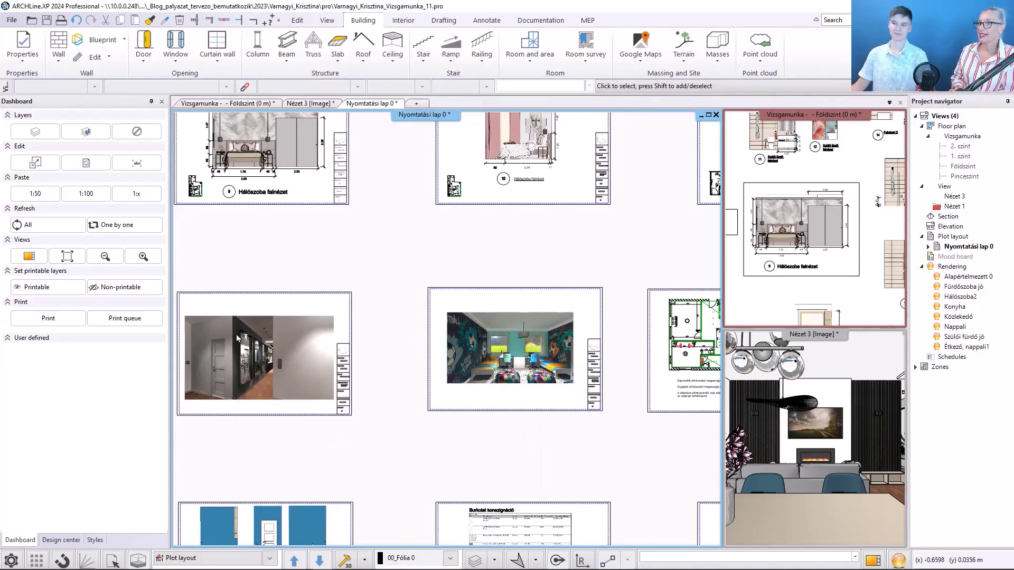
Choose Print from the Documentation tab's Print dropdown to preview all layout sheets
{"action": "mouse_move", "coordinate": [236, 339]}
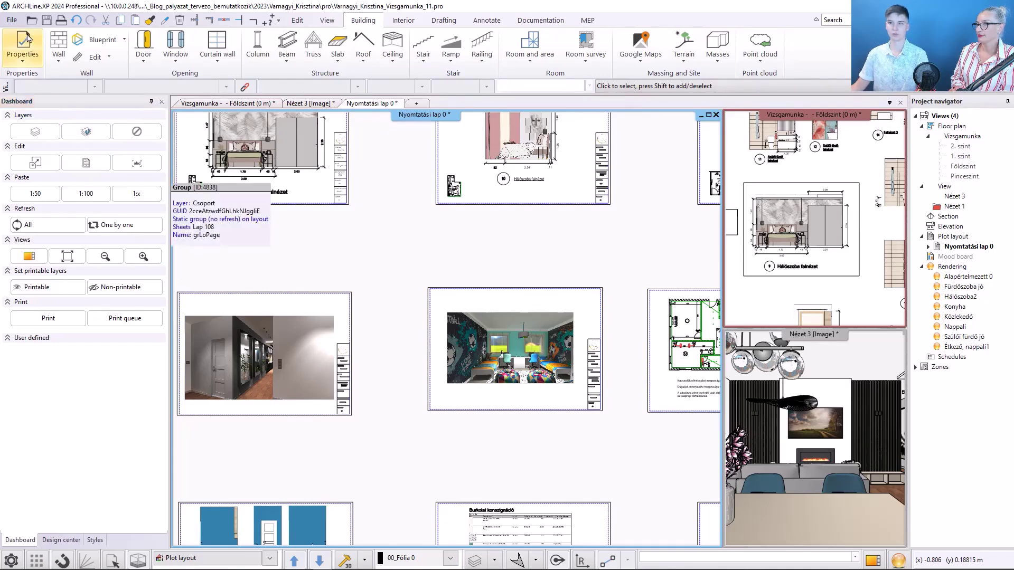
{"action": "left_click", "coordinate": [11, 20]}
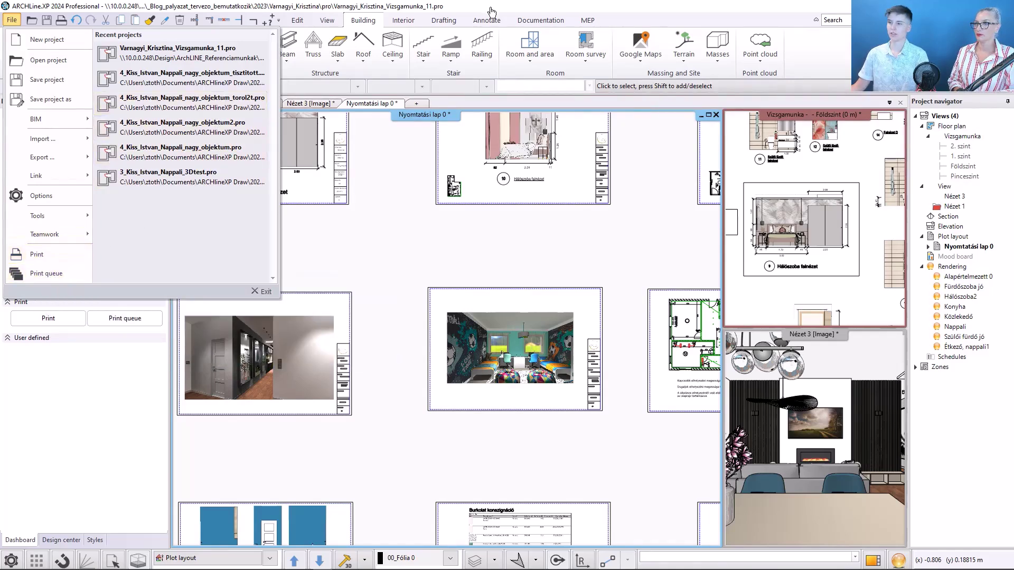
{"action": "left_click", "coordinate": [543, 24]}
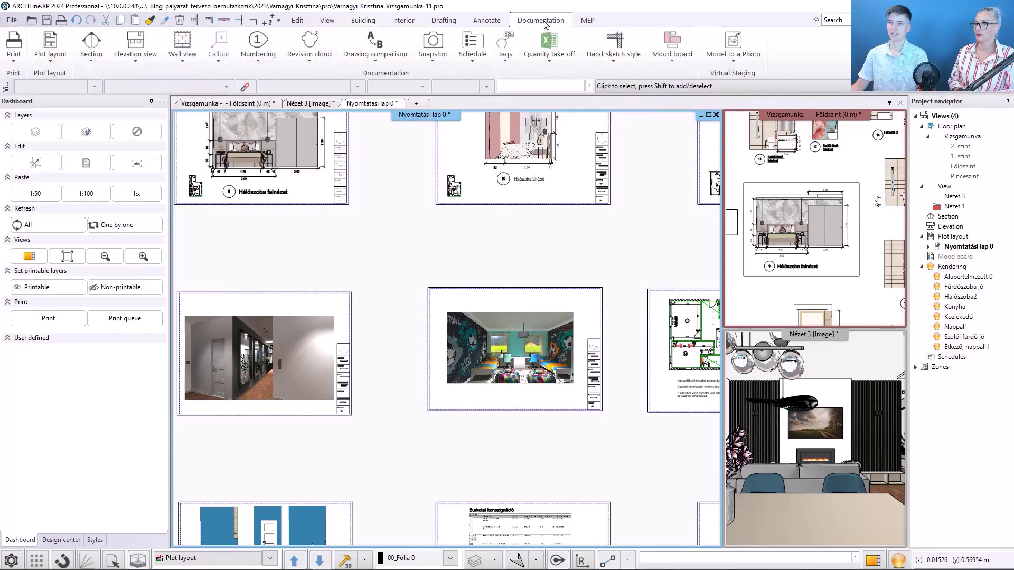
{"action": "left_click", "coordinate": [16, 62]}
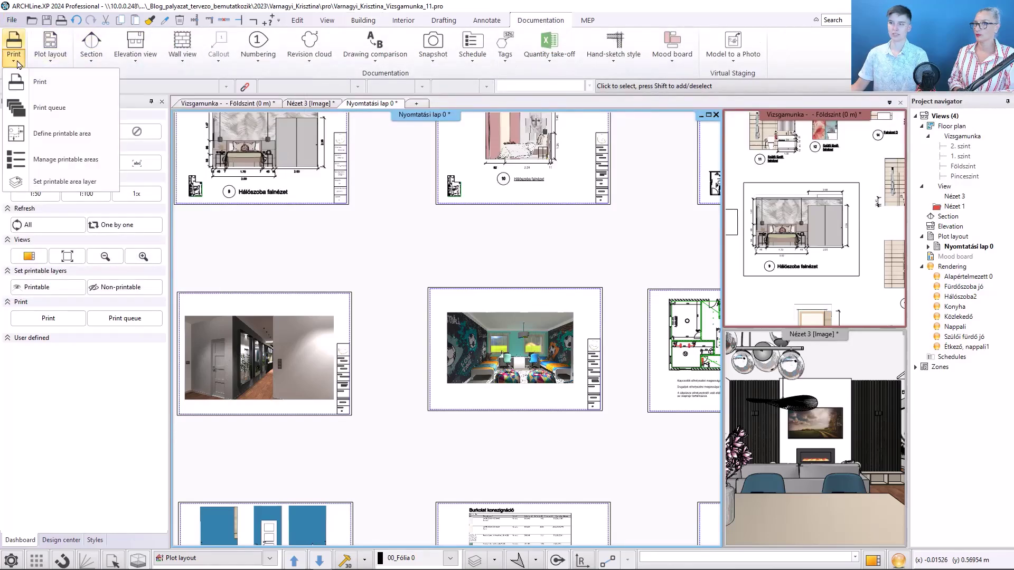
{"action": "left_click", "coordinate": [38, 82]}
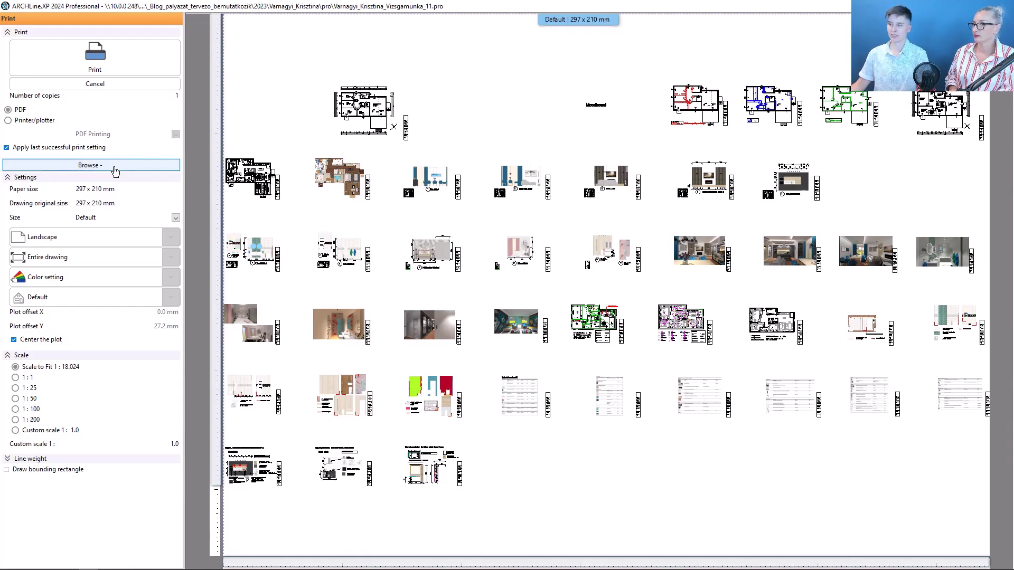
Select ISO A3 297x420 mm paper with landscape orientation, then check the printable area list
{"action": "left_click", "coordinate": [175, 218]}
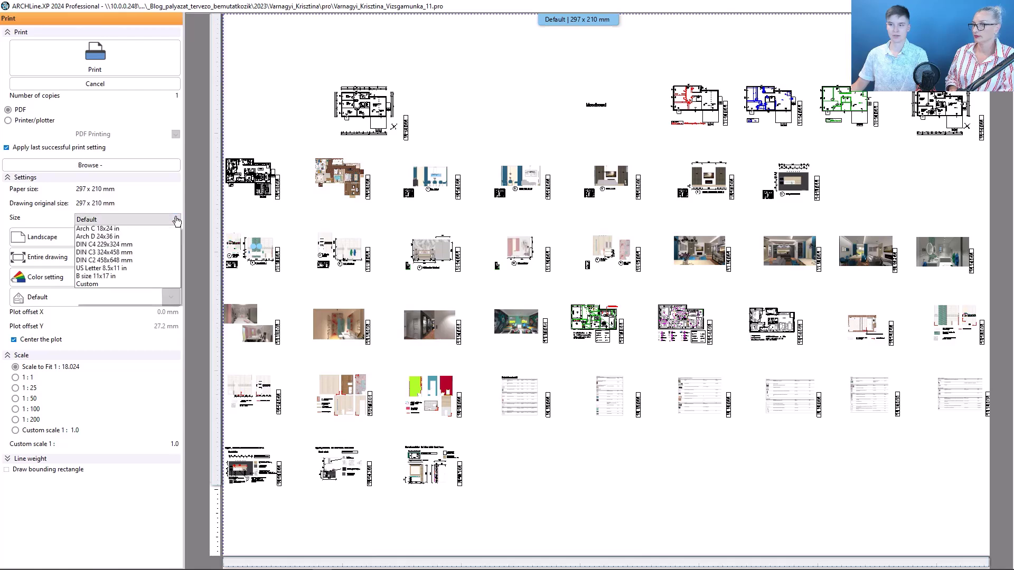
{"action": "left_click", "coordinate": [134, 246]}
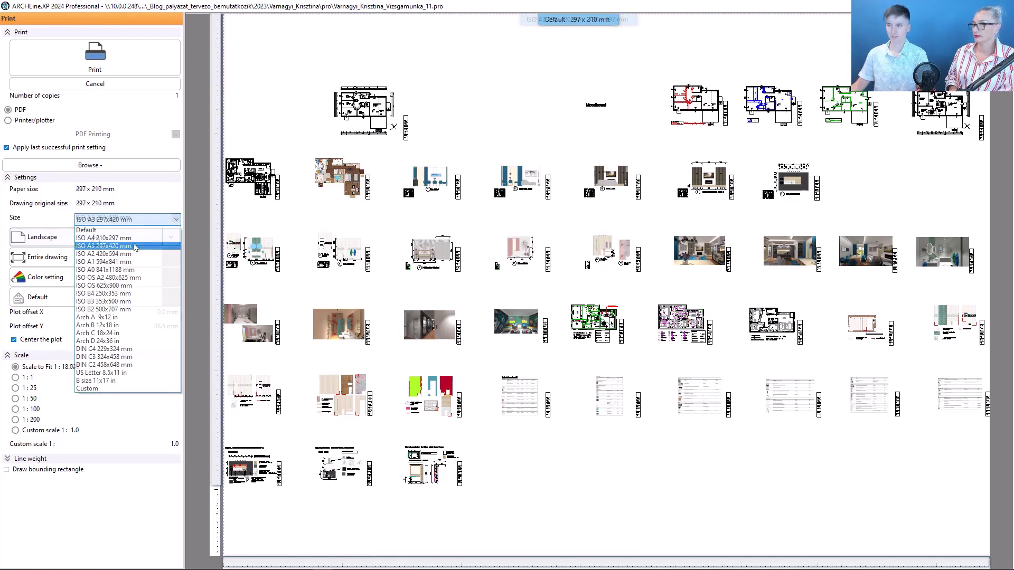
{"action": "left_click", "coordinate": [68, 241]}
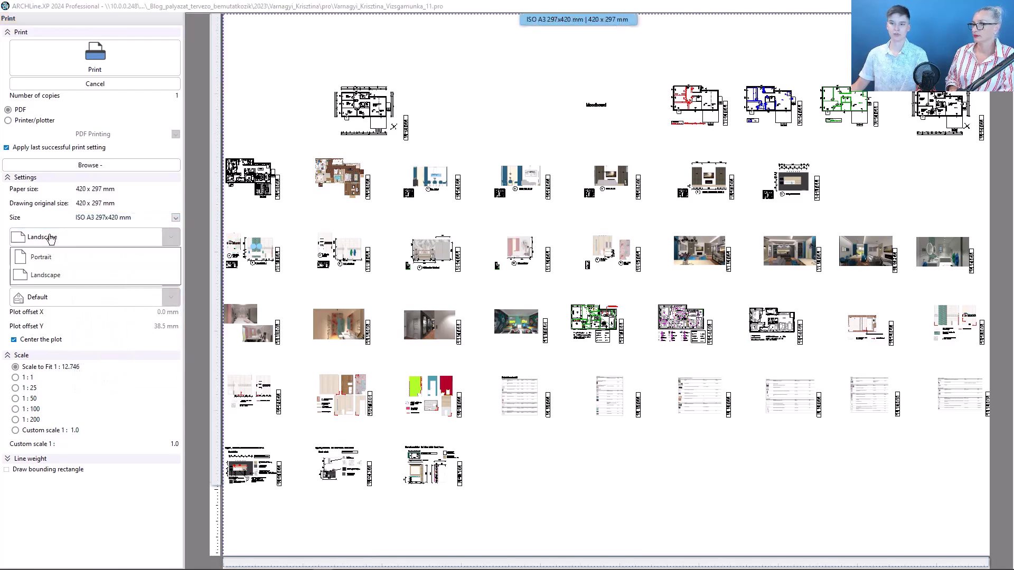
{"action": "left_click", "coordinate": [113, 242]}
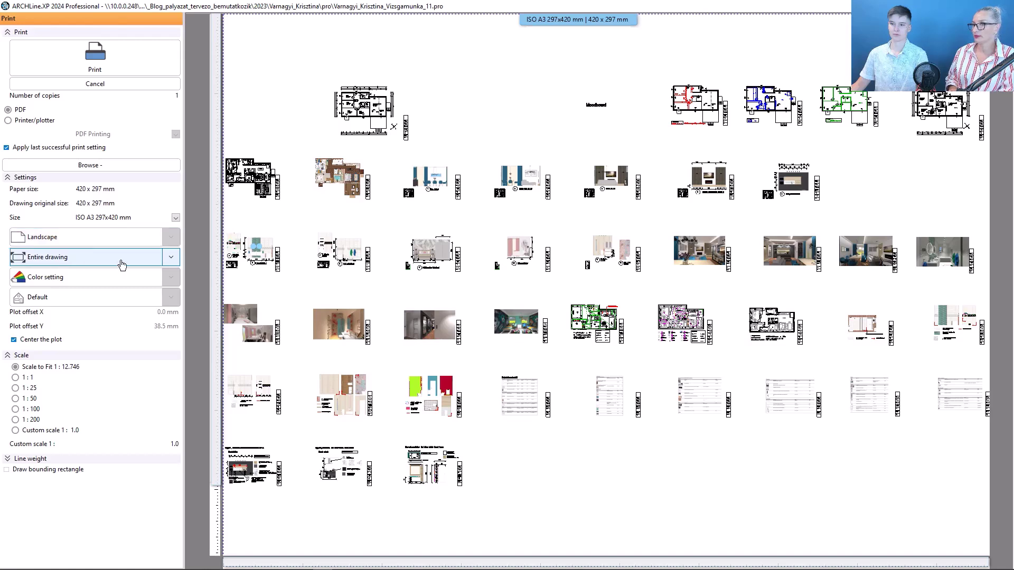
{"action": "left_click", "coordinate": [122, 259]}
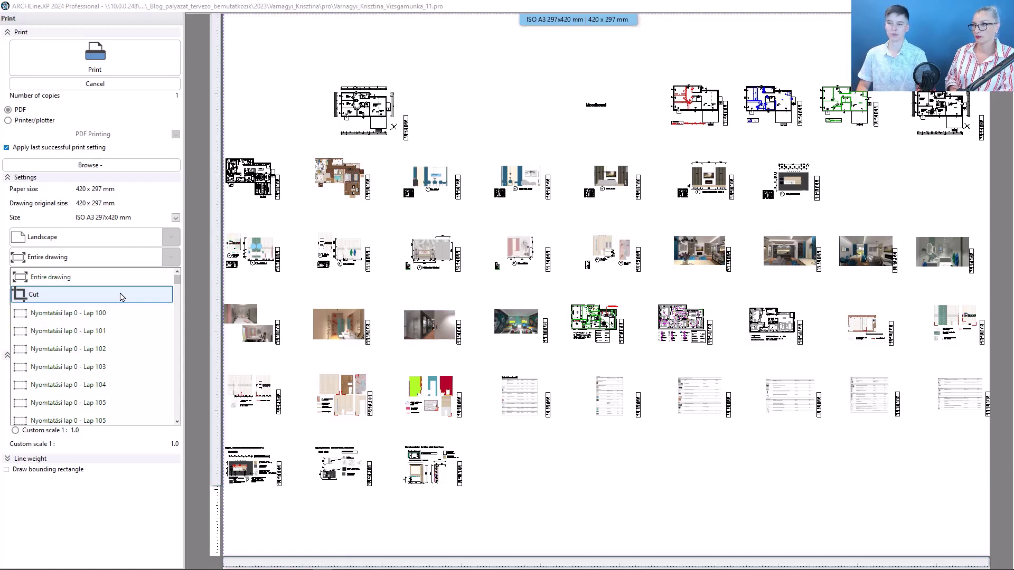
{"action": "scroll", "coordinate": [130, 332], "scroll_direction": "down", "scroll_amount": 7}
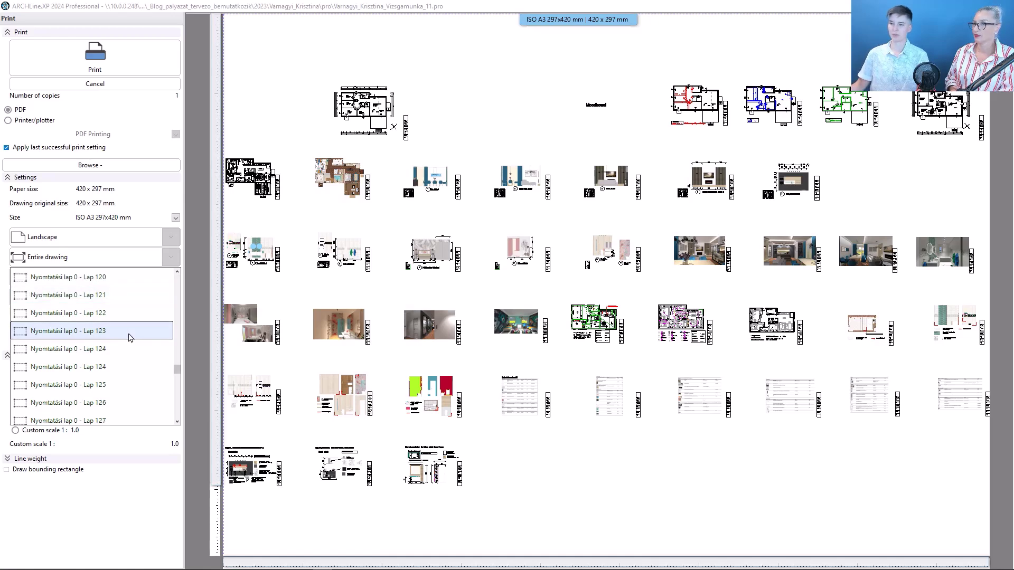
{"action": "scroll", "coordinate": [105, 349], "scroll_direction": "down", "scroll_amount": 2}
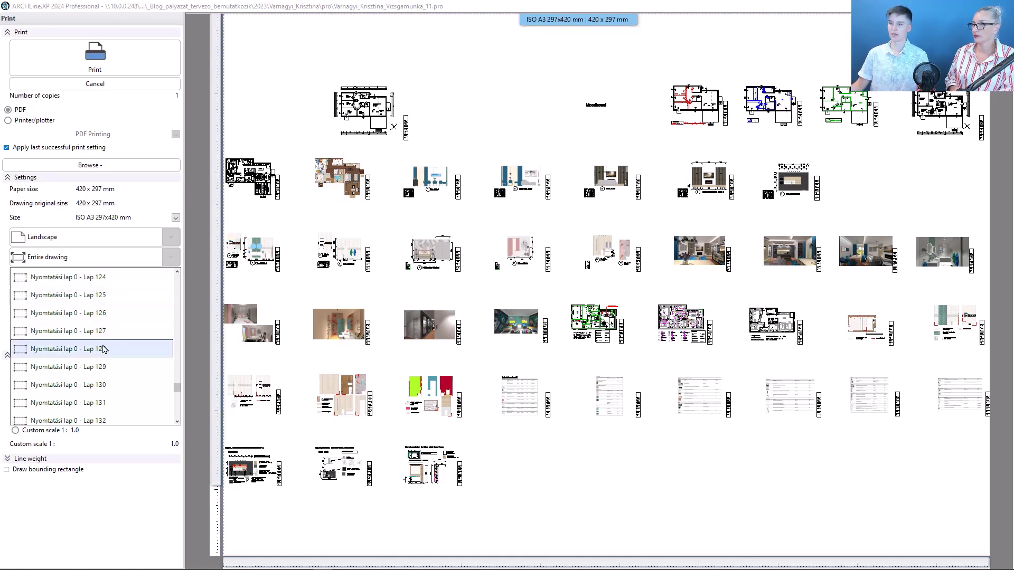
{"action": "scroll", "coordinate": [100, 346], "scroll_direction": "down", "scroll_amount": 4}
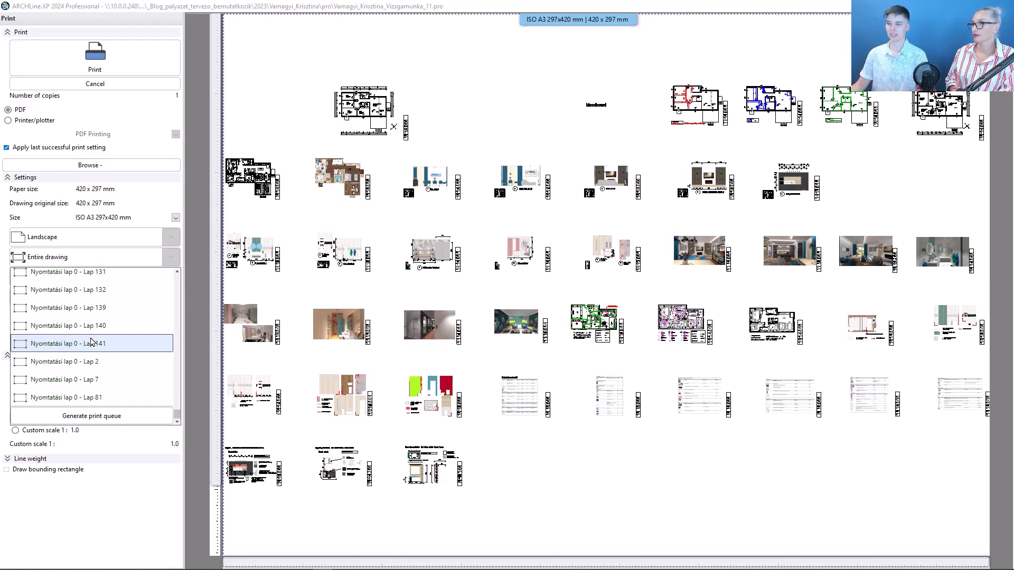
Choose 1:1 scale and generate a print queue from all plot layout sheets
{"action": "left_click", "coordinate": [94, 511]}
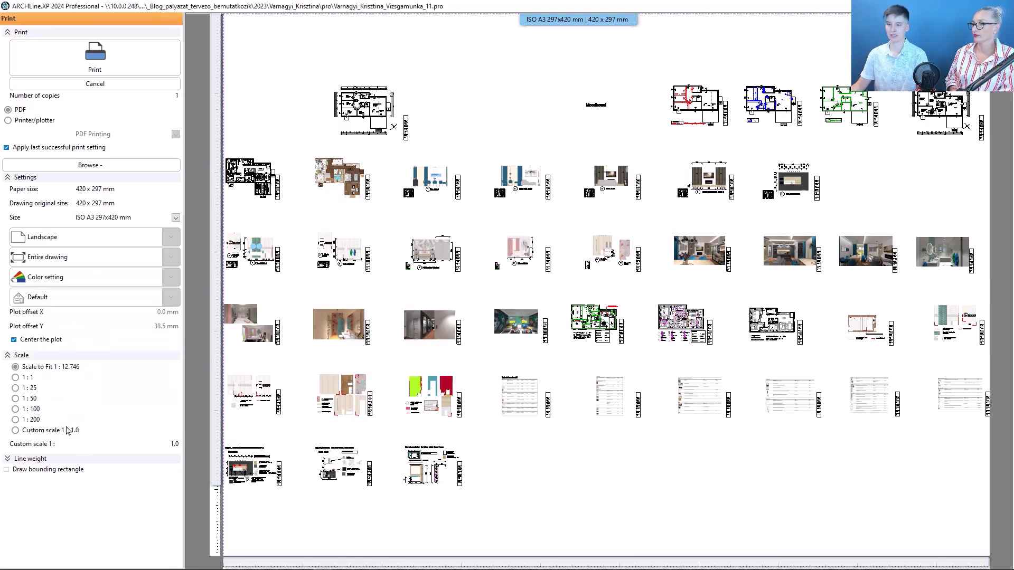
{"action": "left_click", "coordinate": [15, 378]}
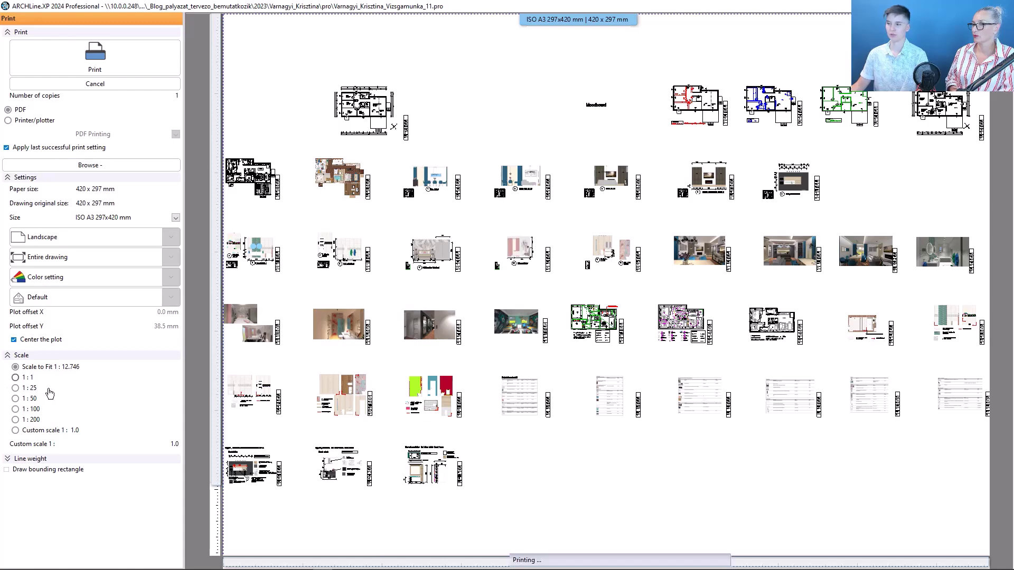
{"action": "left_click", "coordinate": [109, 260]}
{"action": "scroll", "coordinate": [124, 335], "scroll_direction": "down", "scroll_amount": 5}
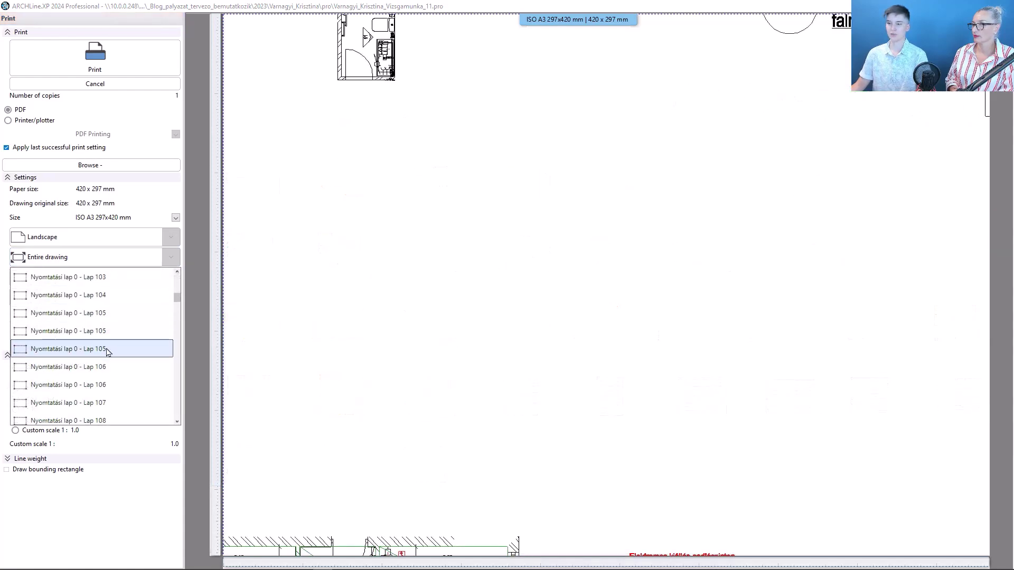
{"action": "scroll", "coordinate": [107, 350], "scroll_direction": "down", "scroll_amount": 8}
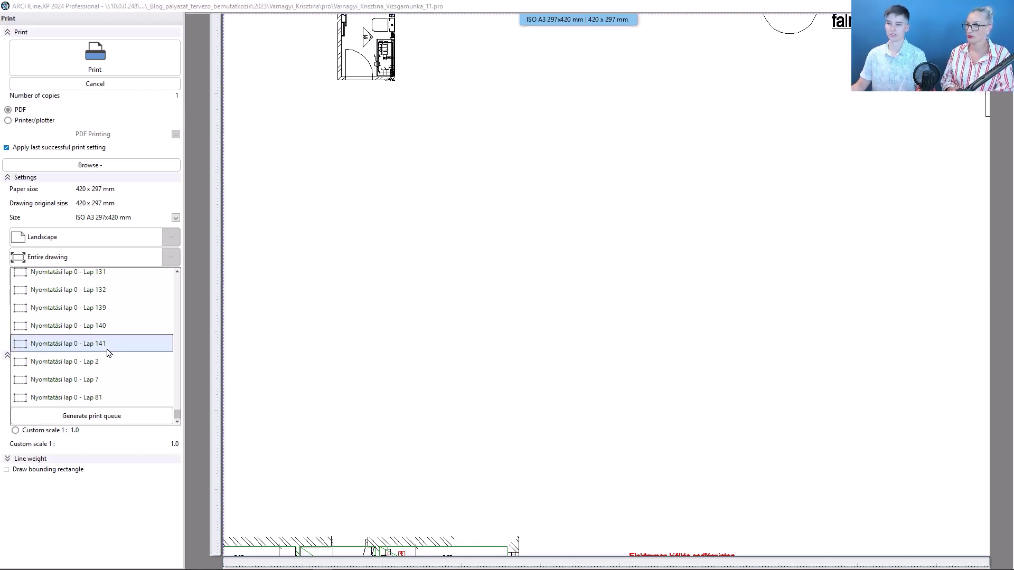
{"action": "left_click", "coordinate": [131, 423]}
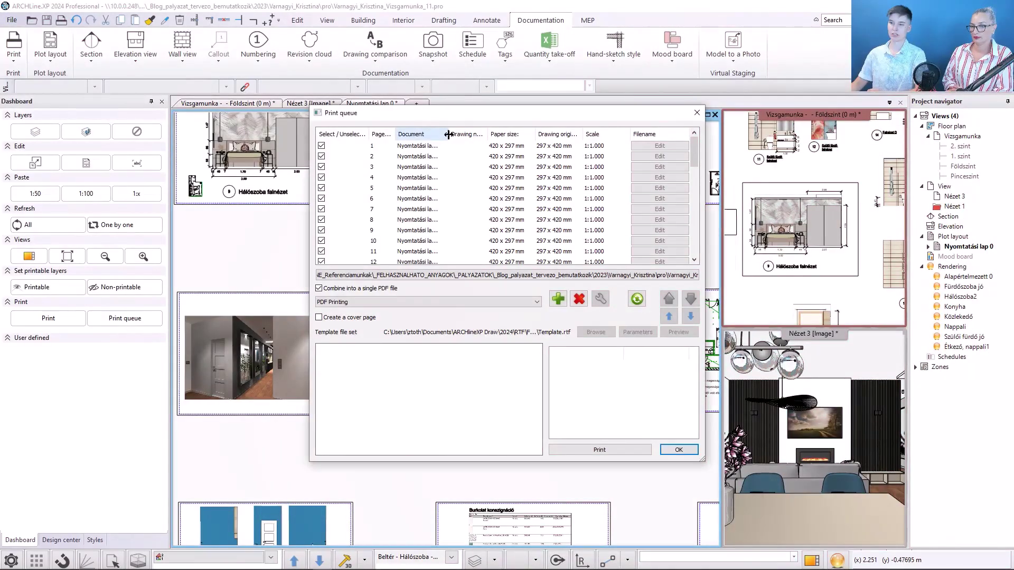
Widen the Document column and untick row 43, the Lap 81 Moodboard sheet
{"action": "left_click_drag", "start_coordinate": [448, 134], "coordinate": [481, 136]}
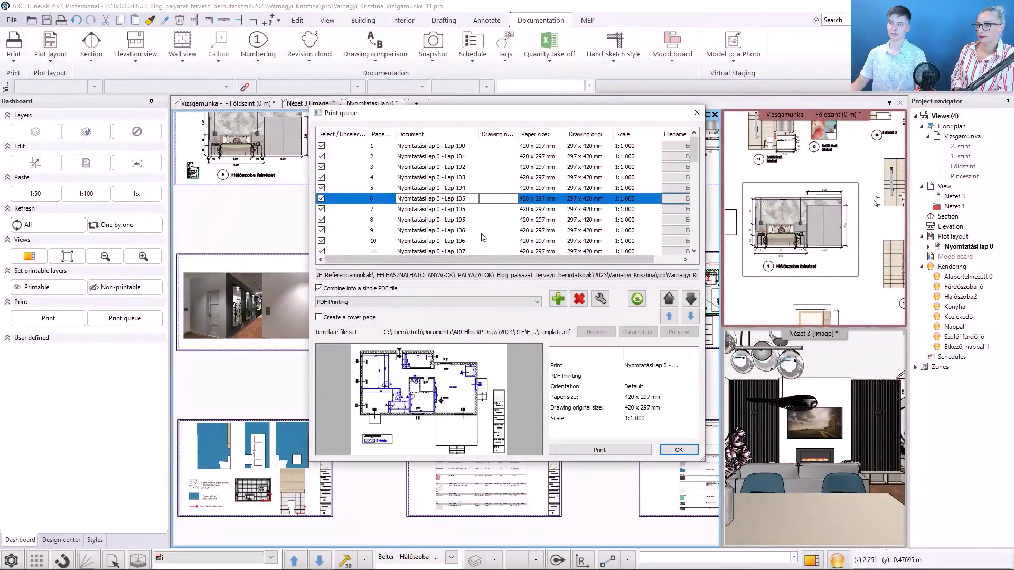
{"action": "scroll", "coordinate": [496, 231], "scroll_direction": "down", "scroll_amount": 8}
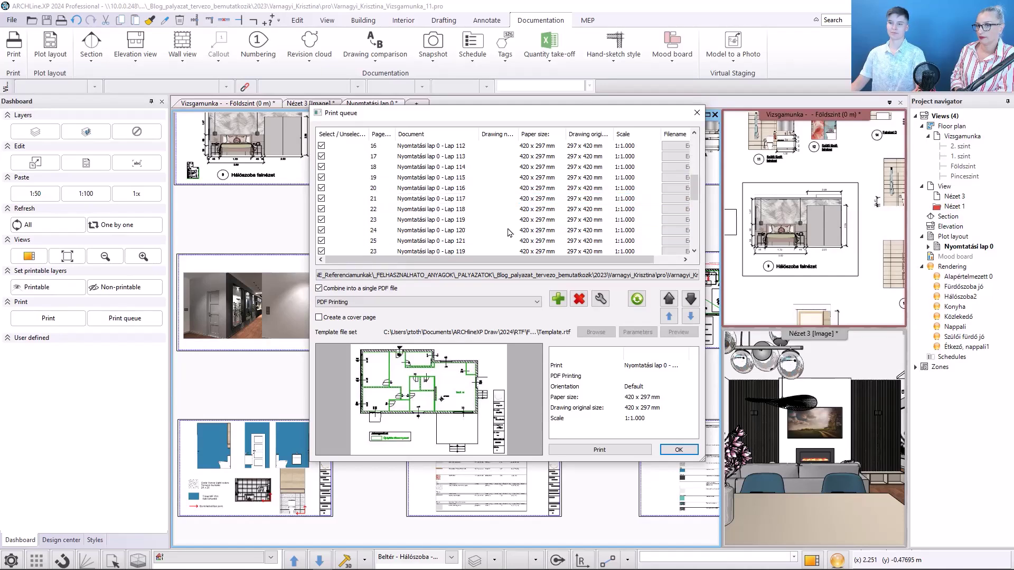
{"action": "scroll", "coordinate": [510, 232], "scroll_direction": "down", "scroll_amount": 3}
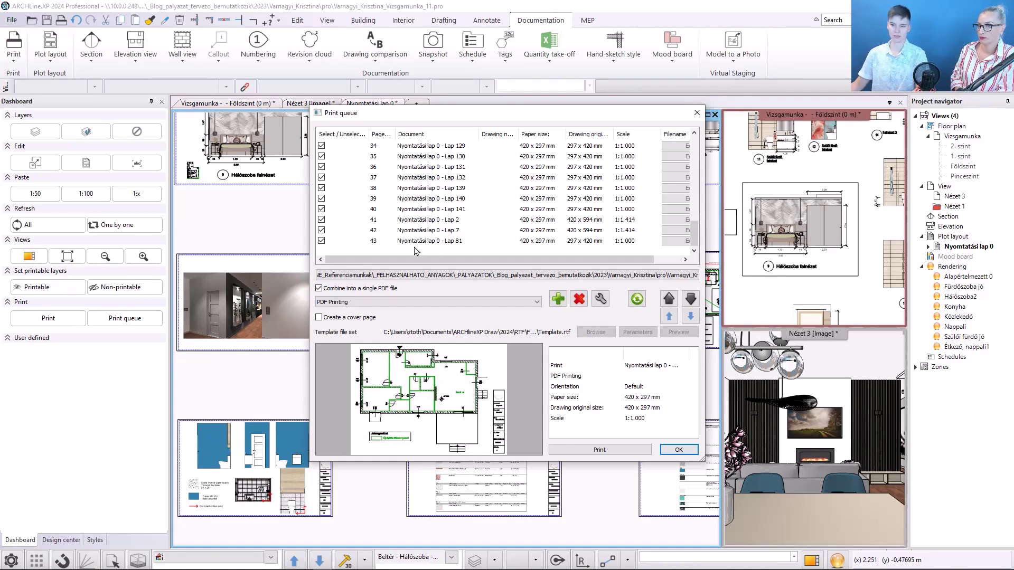
{"action": "left_click", "coordinate": [321, 241]}
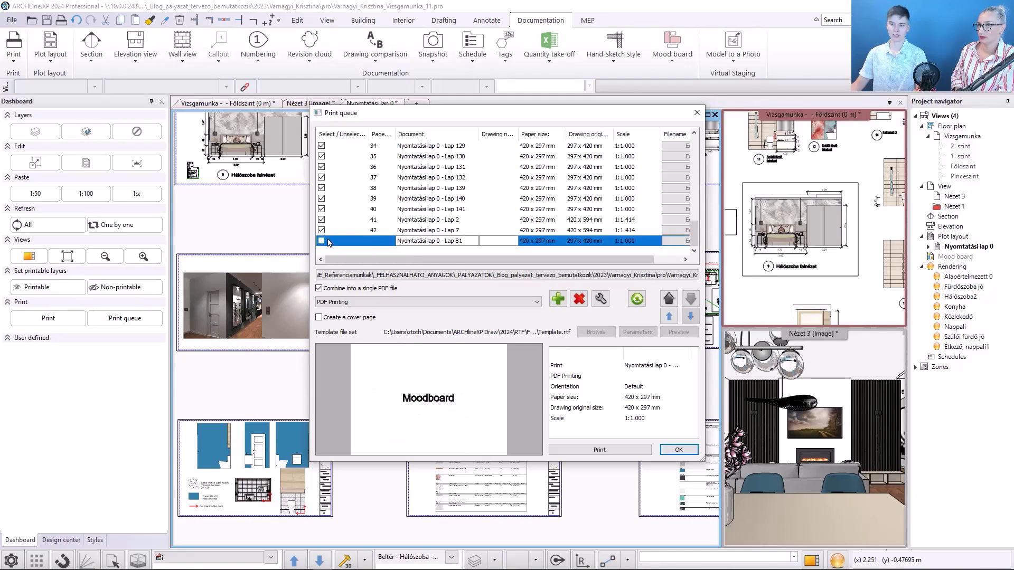
Move Lap 2 to the top of the print queue with Lap 7 in second place
{"action": "left_click", "coordinate": [482, 230]}
{"action": "double_click", "coordinate": [480, 219]}
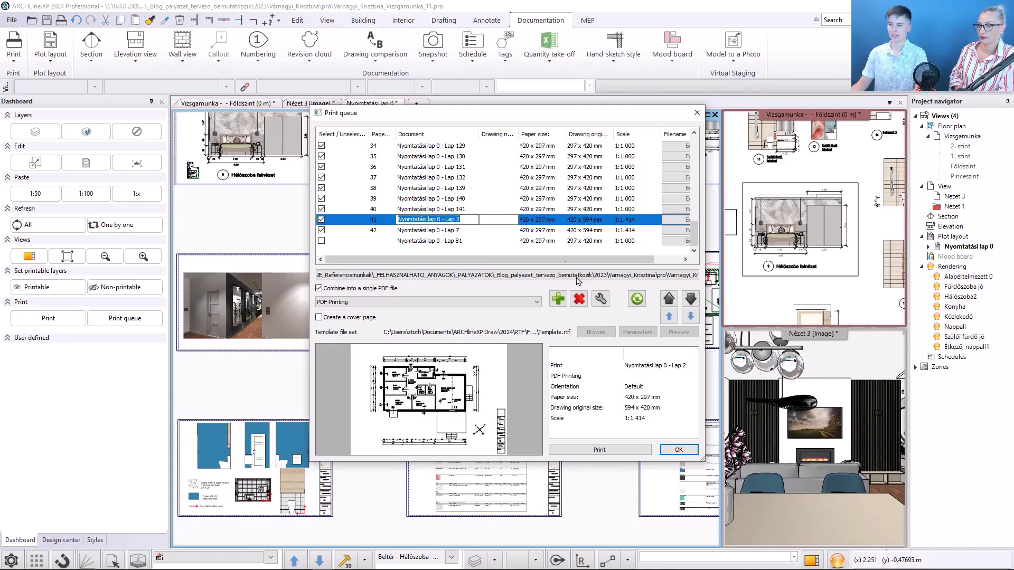
{"action": "left_click", "coordinate": [671, 319]}
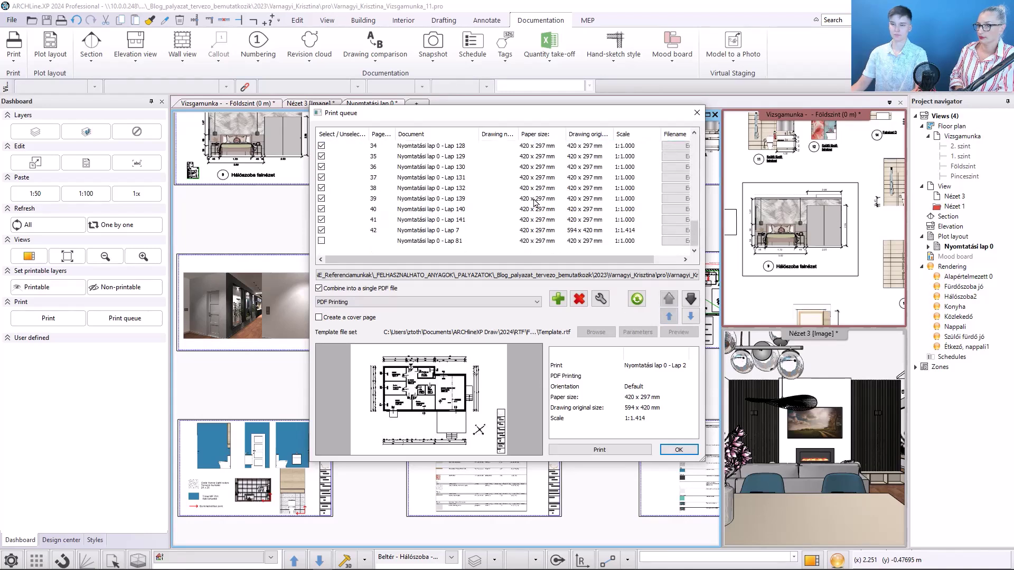
{"action": "left_click", "coordinate": [459, 234]}
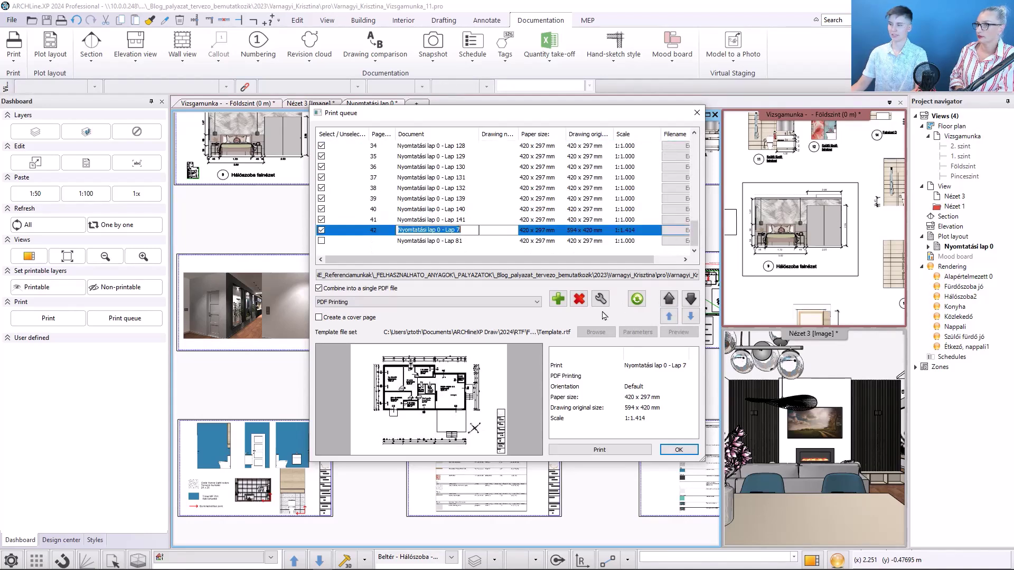
{"action": "left_click", "coordinate": [671, 316]}
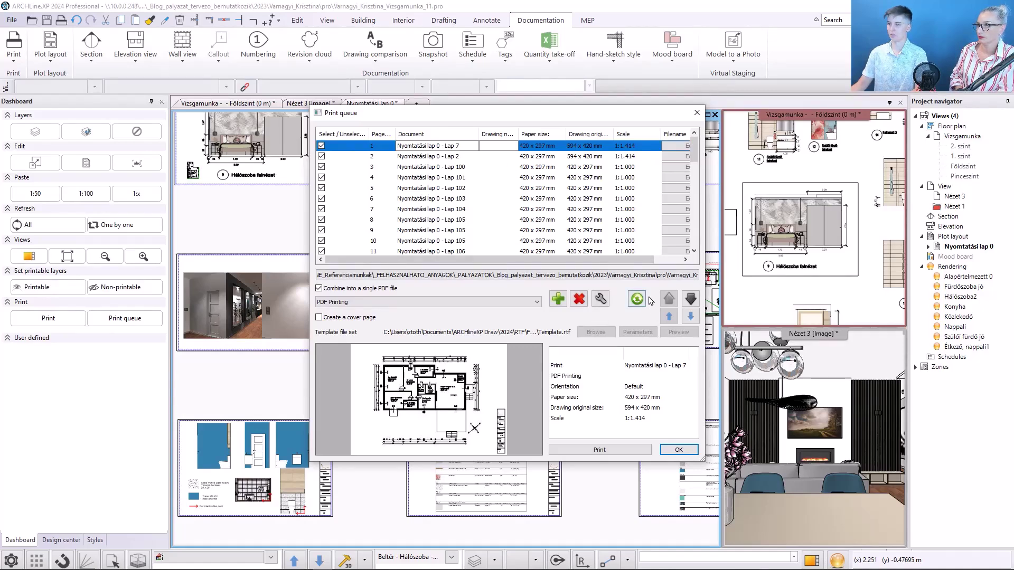
{"action": "left_click", "coordinate": [690, 299]}
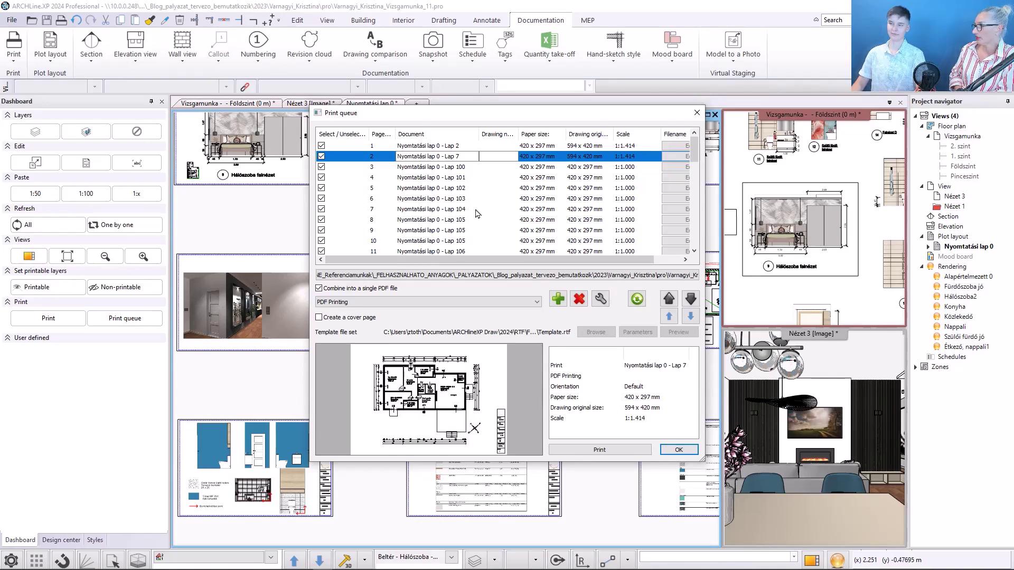
Give the Lap 7 sheet ISO A2 420x594 mm paper at 1:1 scale
{"action": "left_click", "coordinate": [599, 299]}
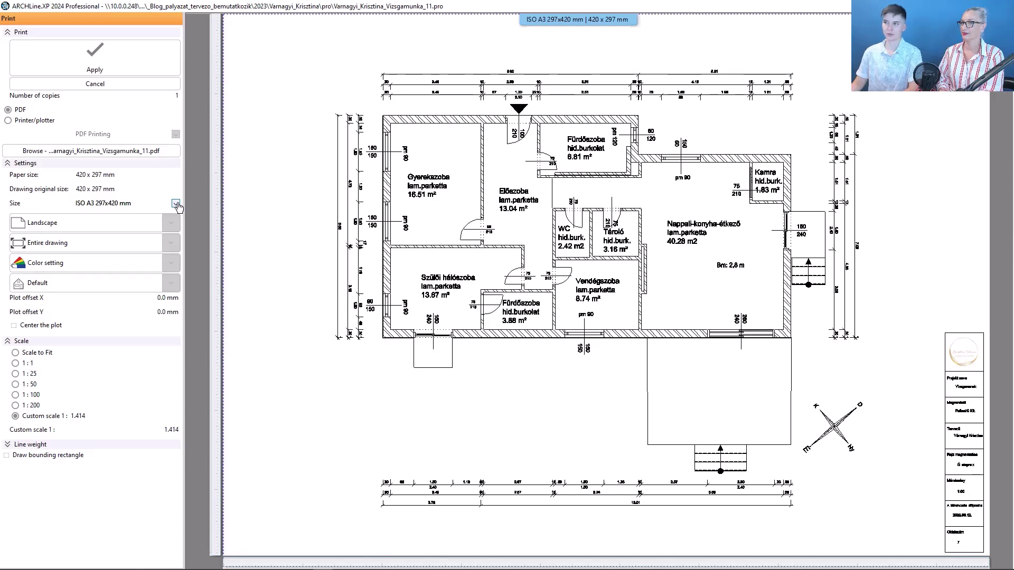
{"action": "left_click", "coordinate": [175, 204]}
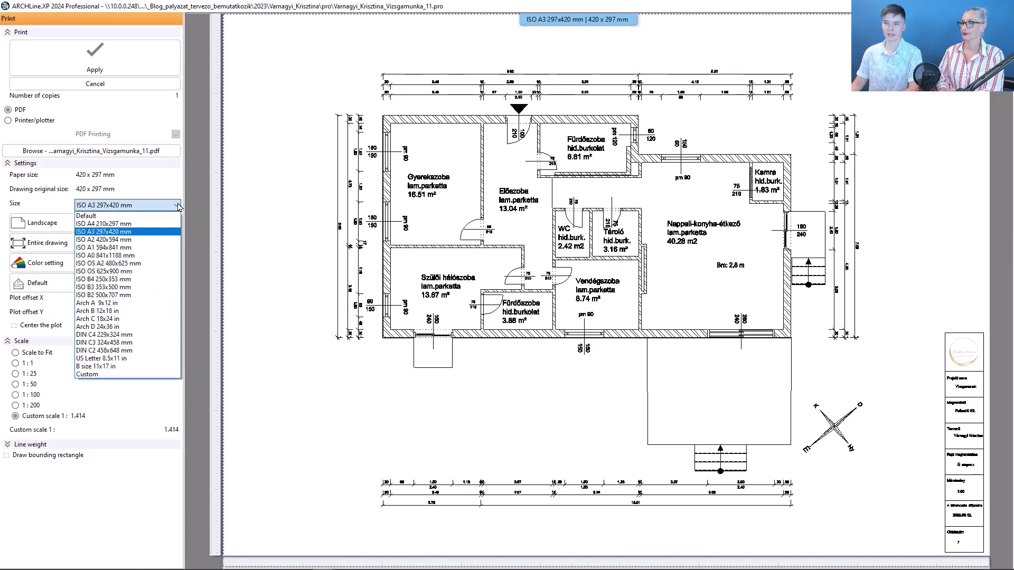
{"action": "left_click", "coordinate": [139, 240]}
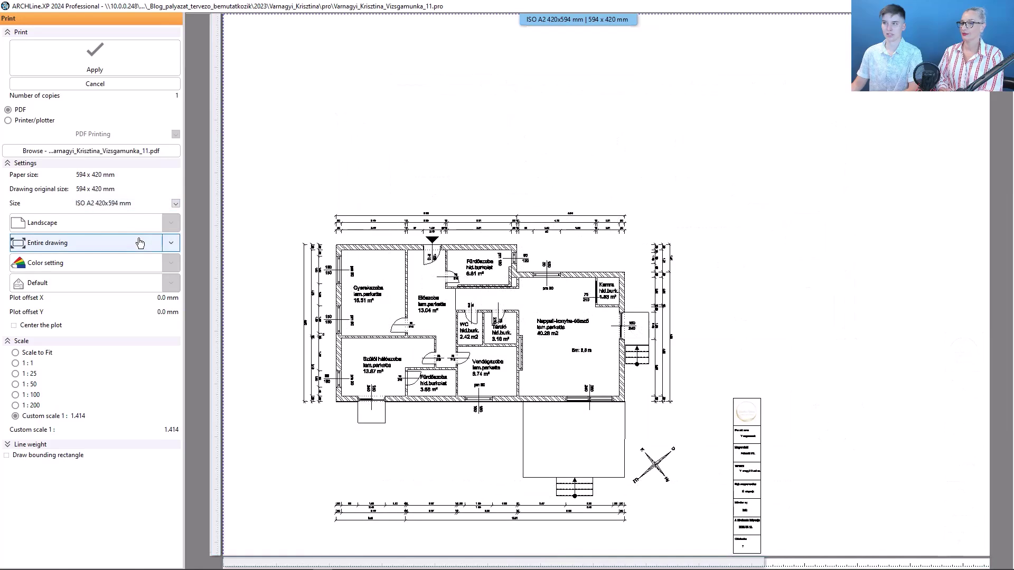
{"action": "left_click", "coordinate": [15, 363]}
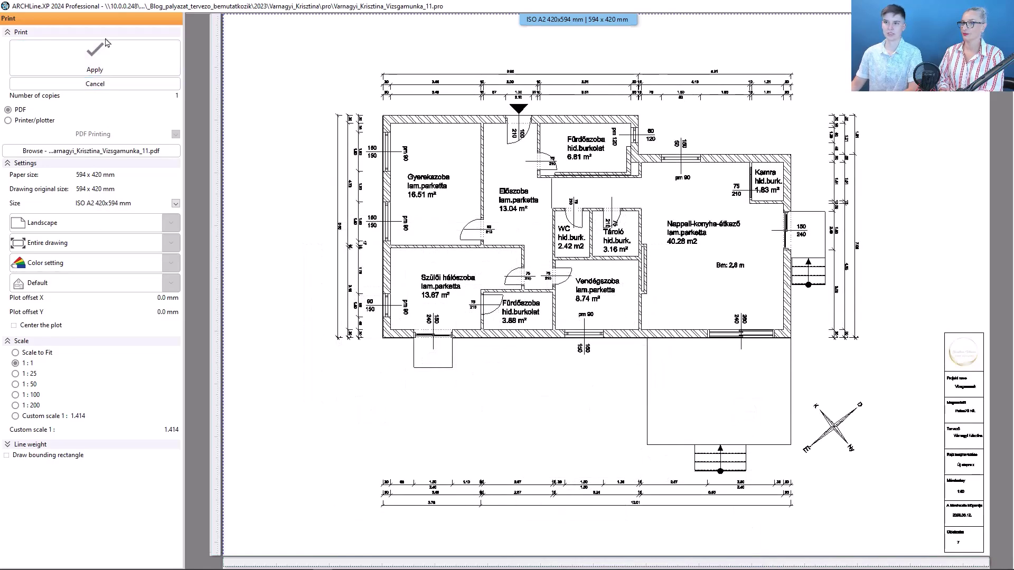
{"action": "left_click", "coordinate": [95, 56]}
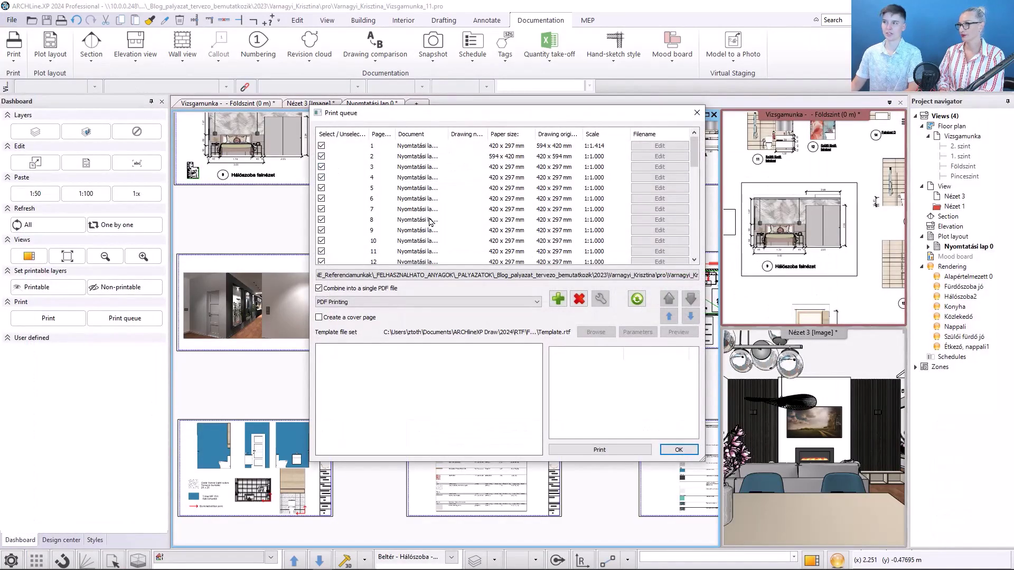
Set the row 1 floor plan sheet to ISO A2 at 1:1, then switch to the PDF in Acrobat
{"action": "left_click", "coordinate": [411, 145]}
{"action": "left_click", "coordinate": [319, 288]}
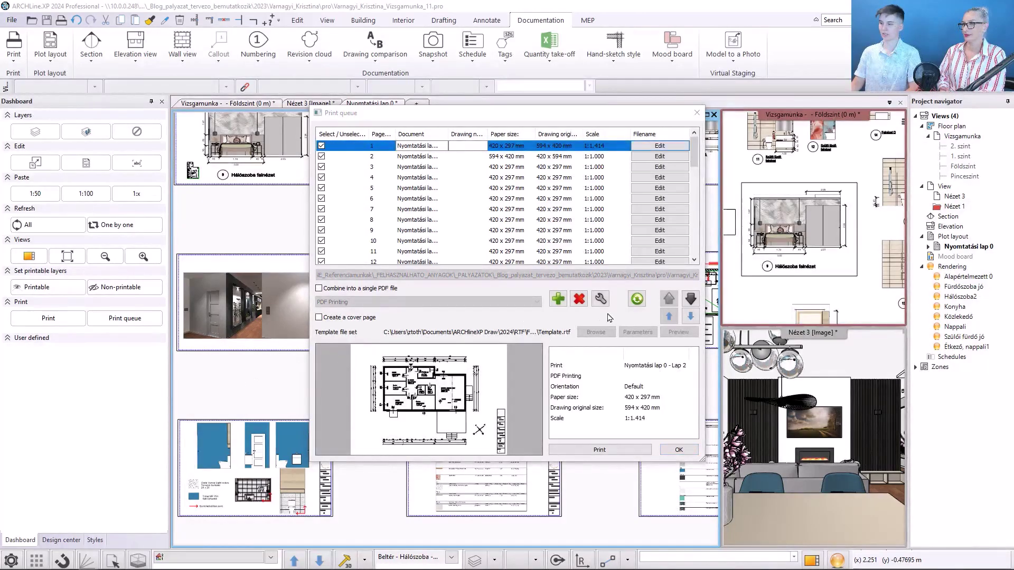
{"action": "left_click", "coordinate": [600, 299]}
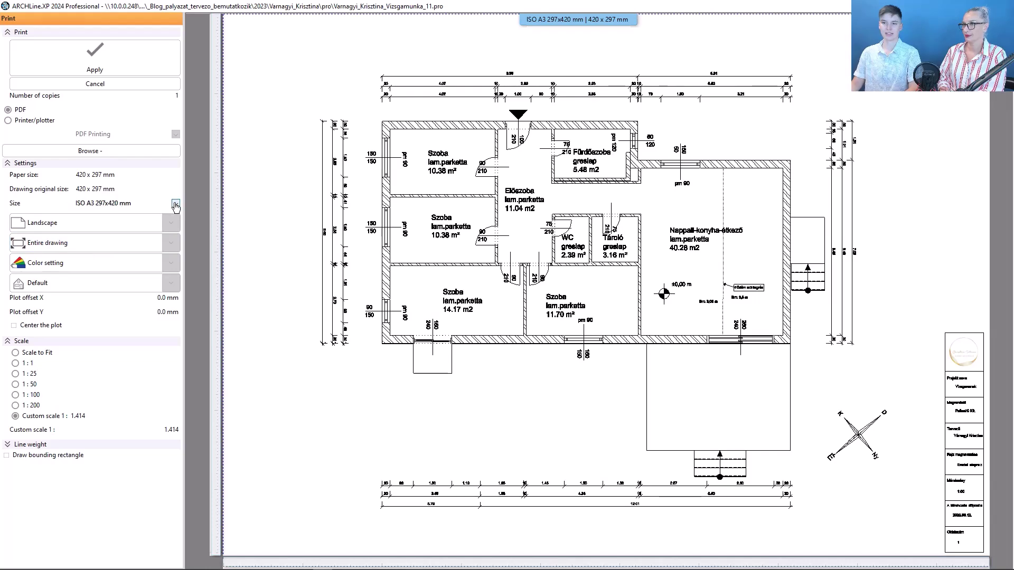
{"action": "left_click", "coordinate": [176, 205]}
{"action": "left_click", "coordinate": [146, 245]}
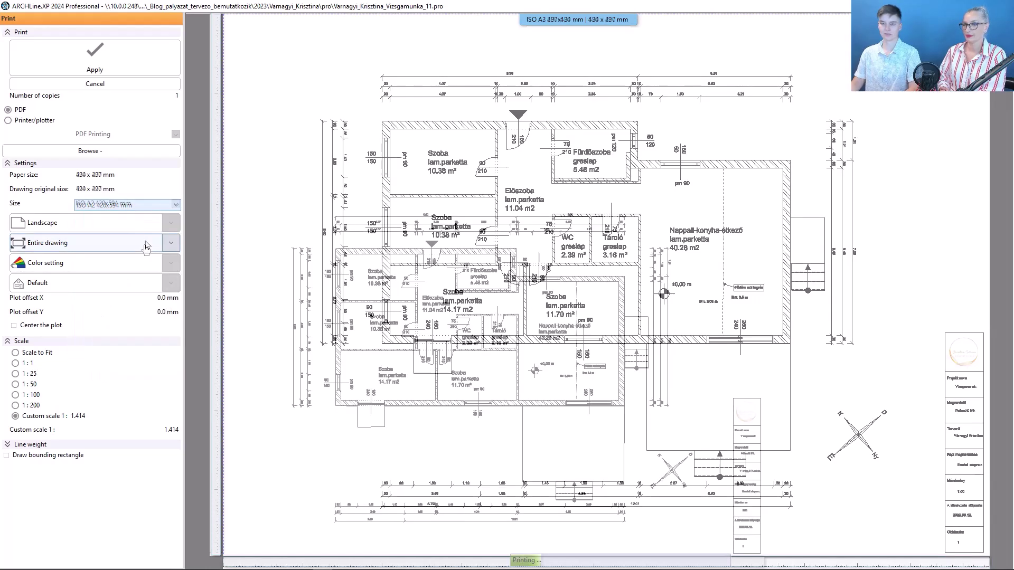
{"action": "left_click", "coordinate": [15, 363]}
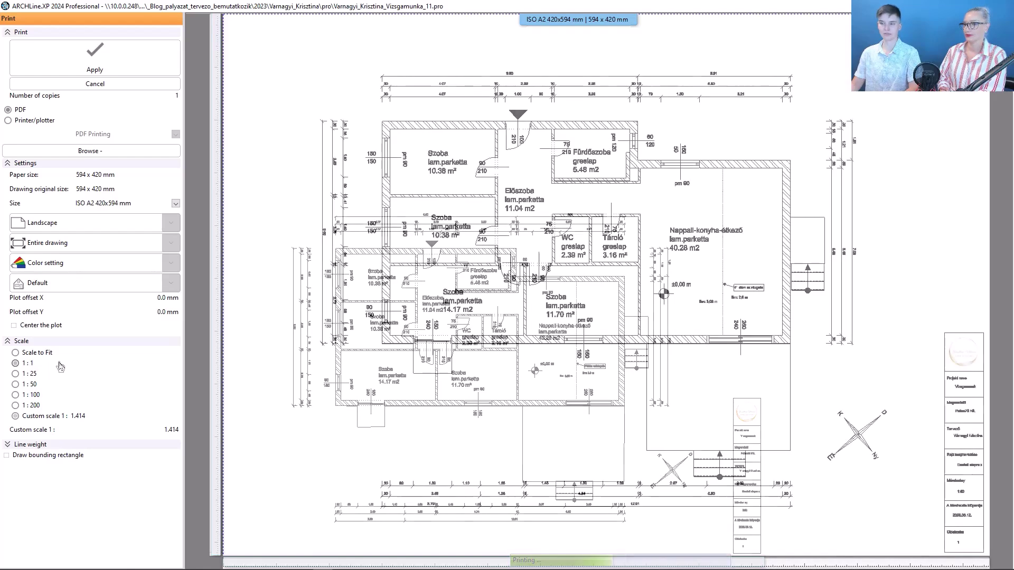
{"action": "left_click", "coordinate": [101, 61]}
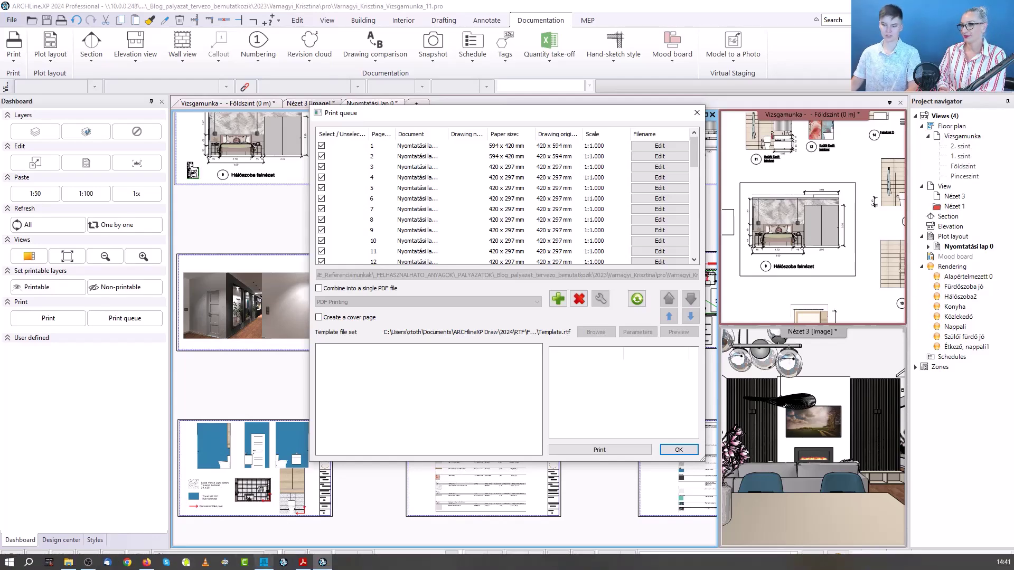
{"action": "left_click", "coordinate": [303, 563]}
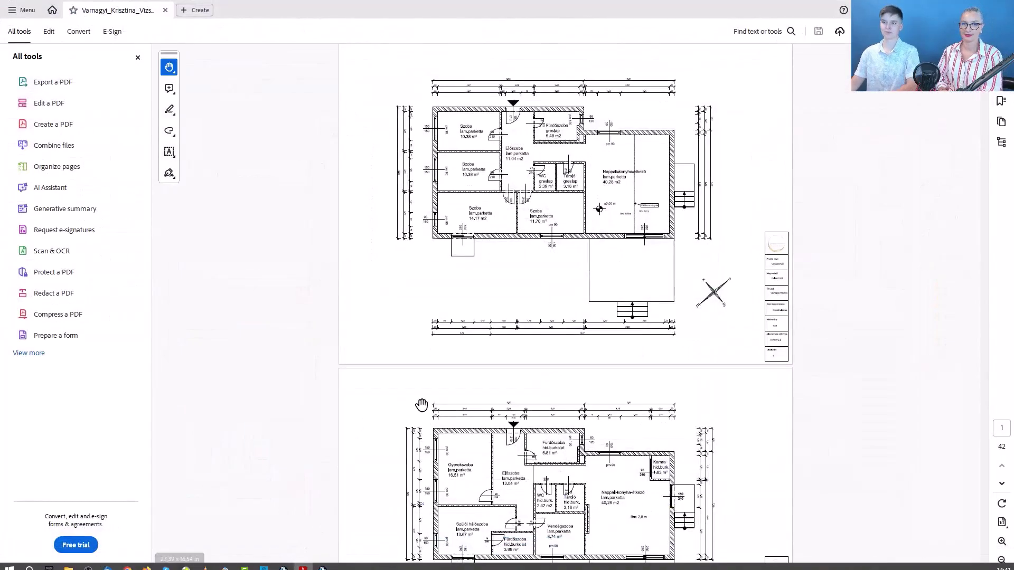
Scroll the 42-page PDF down to page 3, the furnished floor plan
{"action": "scroll", "coordinate": [483, 319], "scroll_direction": "down", "scroll_amount": 5}
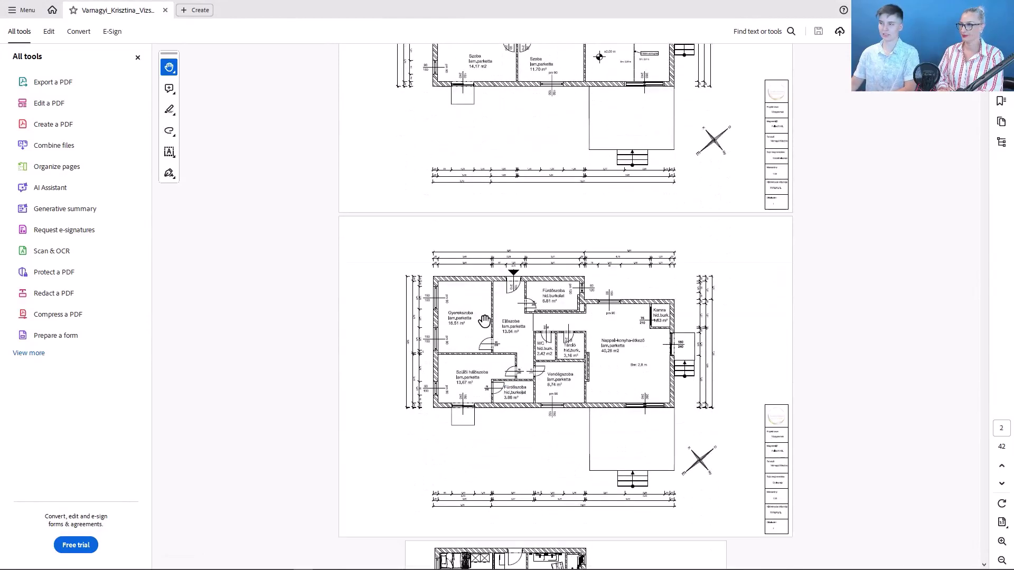
{"action": "scroll", "coordinate": [546, 414], "scroll_direction": "down", "scroll_amount": 3}
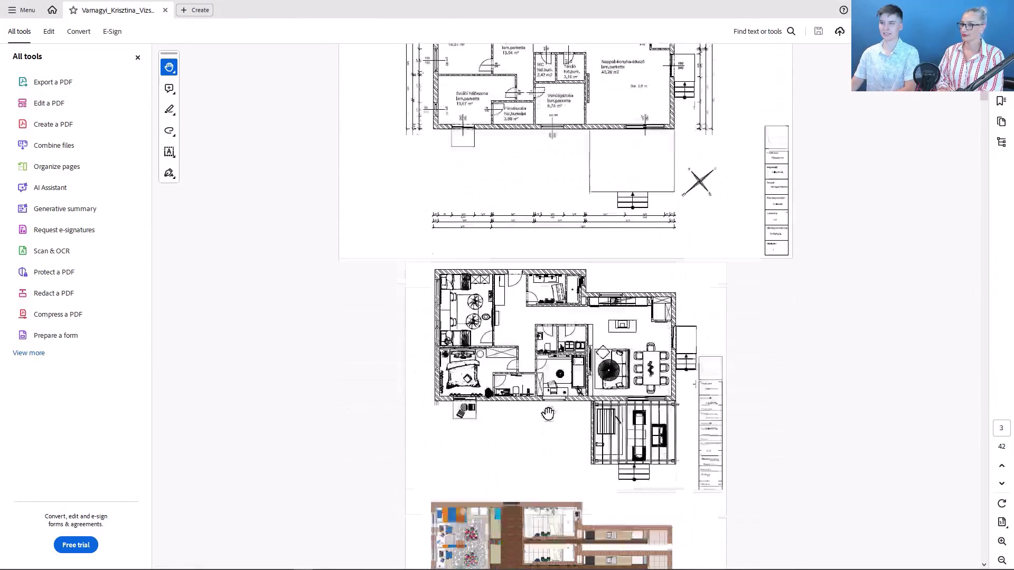
{"action": "scroll", "coordinate": [631, 404], "scroll_direction": "down", "scroll_amount": 1}
{"action": "scroll", "coordinate": [631, 404], "scroll_direction": "down", "scroll_amount": 2}
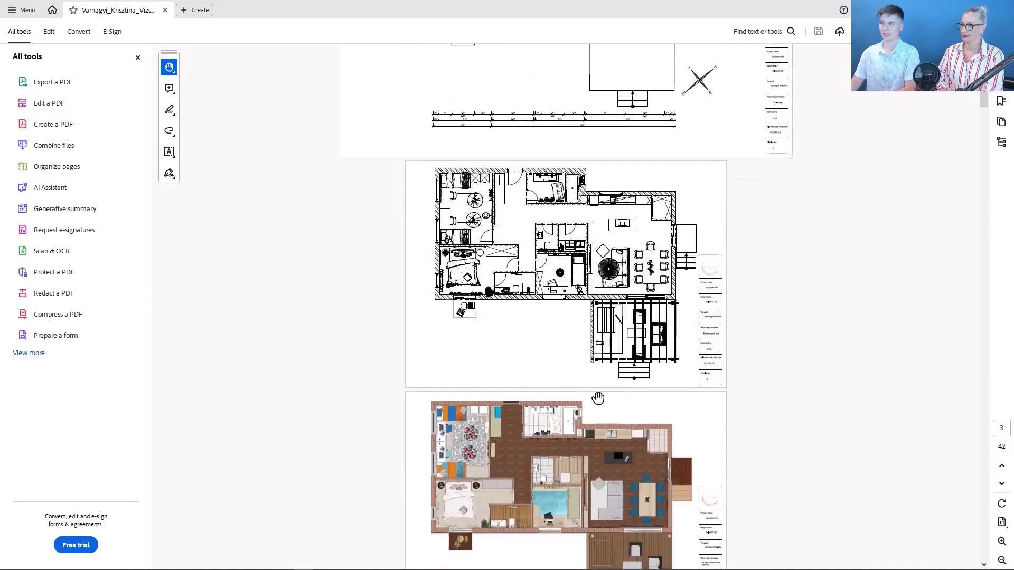